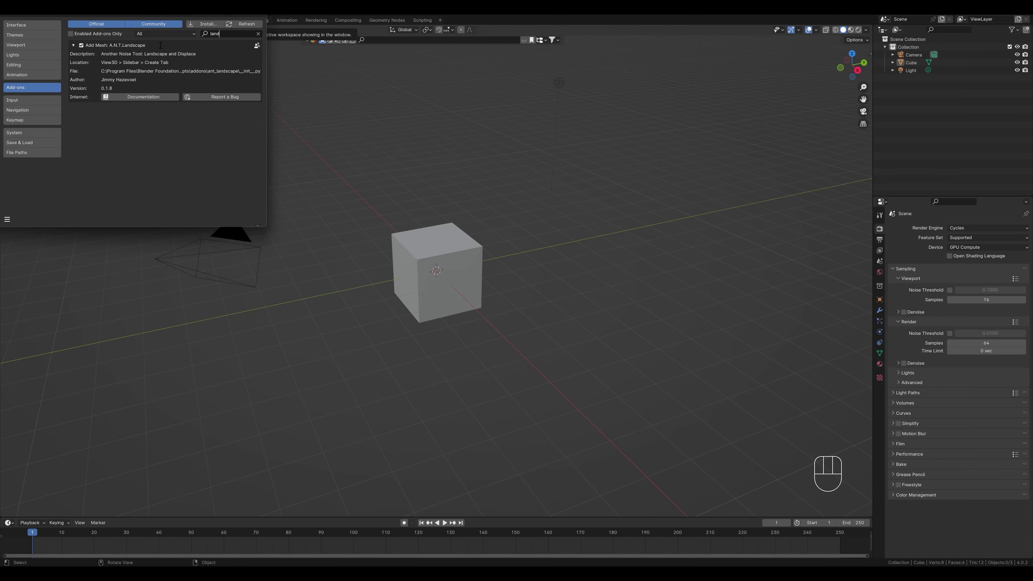
# Close the preferences window and delete the default cube from the scene.
pyautogui.click(260, 18)
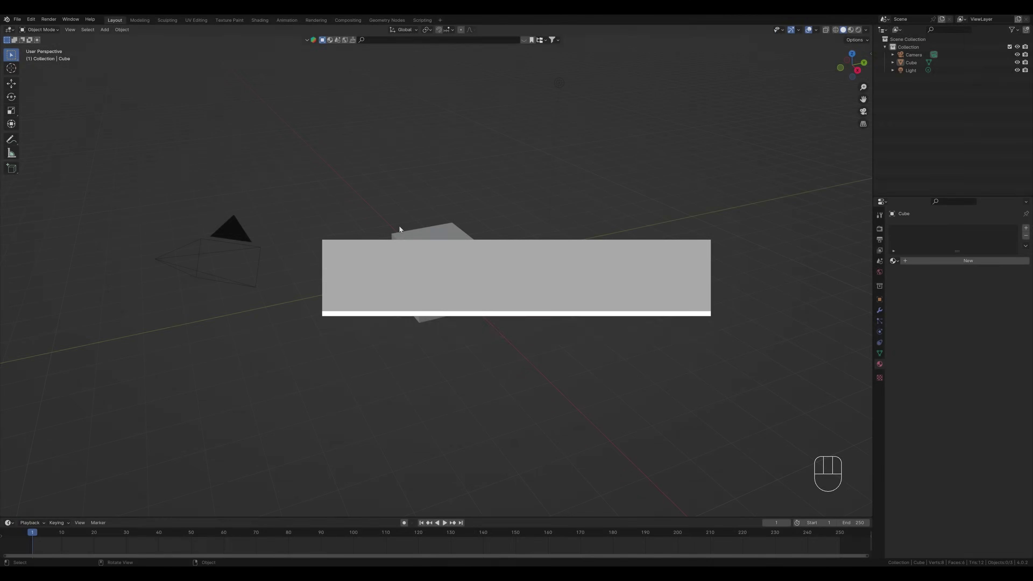
pyautogui.click(422, 257)
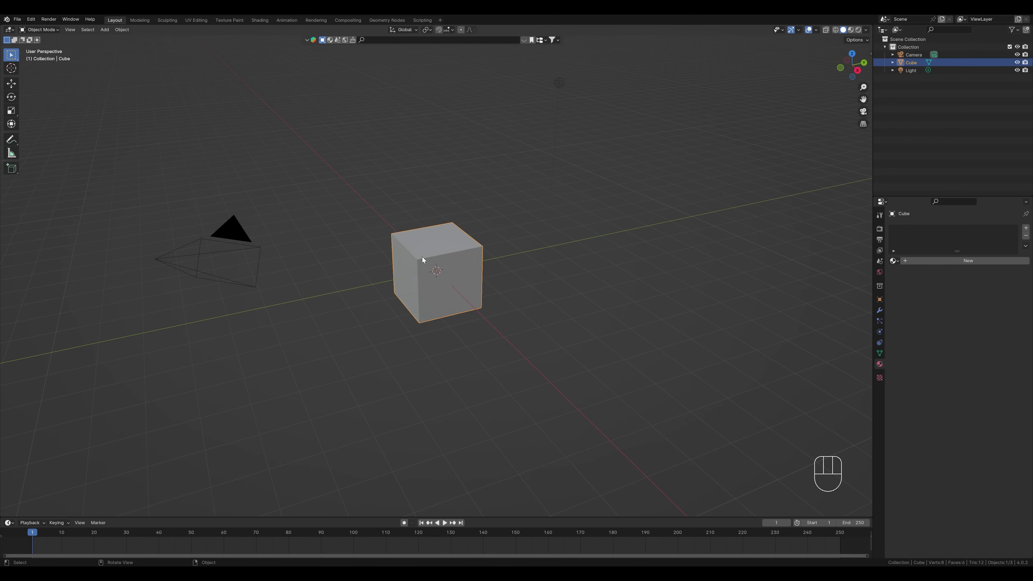
pyautogui.press('Delete')
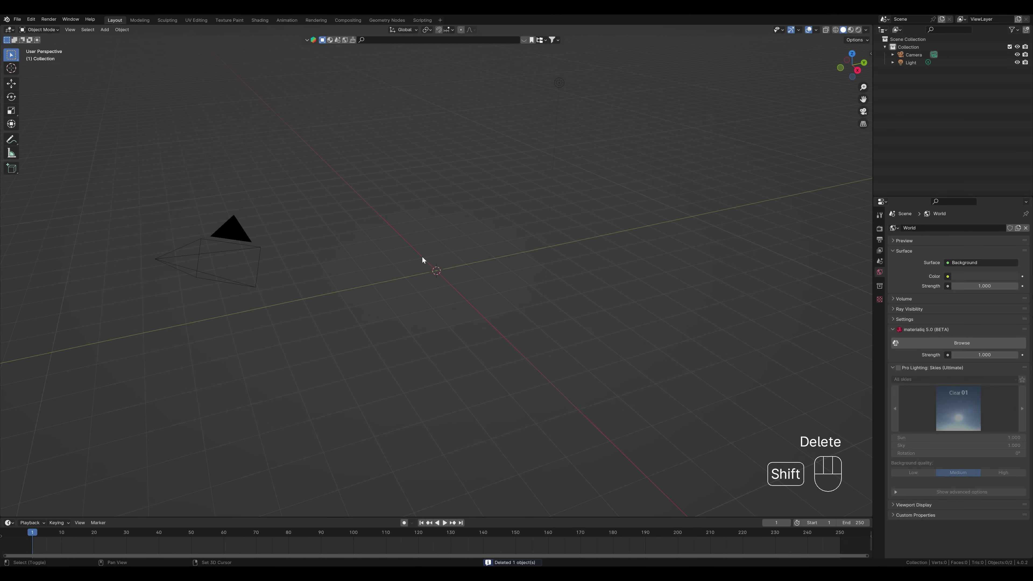
# Add a Landscape mesh to the scene.
pyautogui.hotkey('shift', 'a')
pyautogui.moveTo(422, 256)
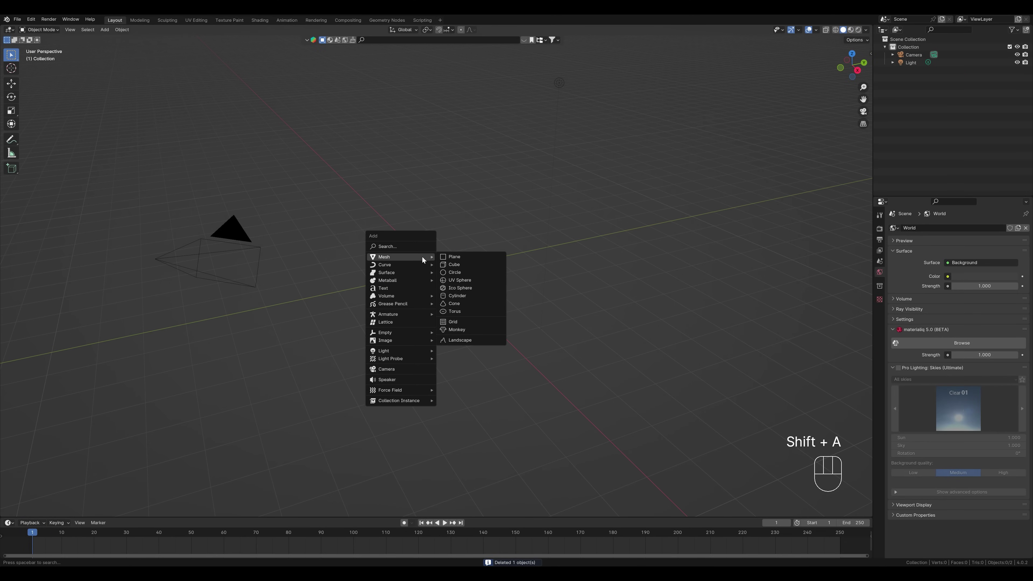
pyautogui.click(459, 340)
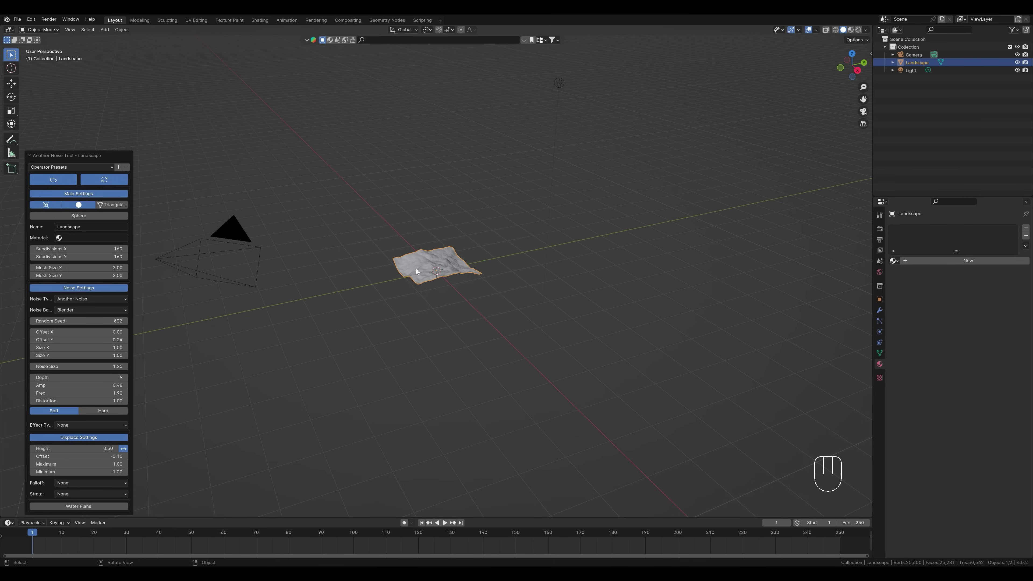
# Scale the landscape up uniformly by about 3.83 and apply its scale.
pyautogui.click(372, 222)
pyautogui.click(412, 260)
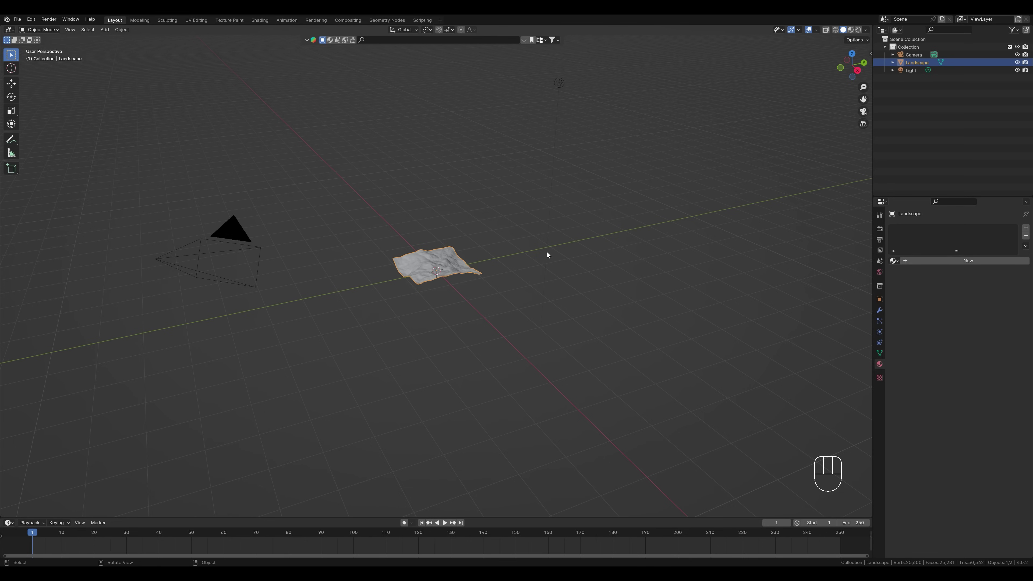
pyautogui.press('s')
pyautogui.click(837, 284)
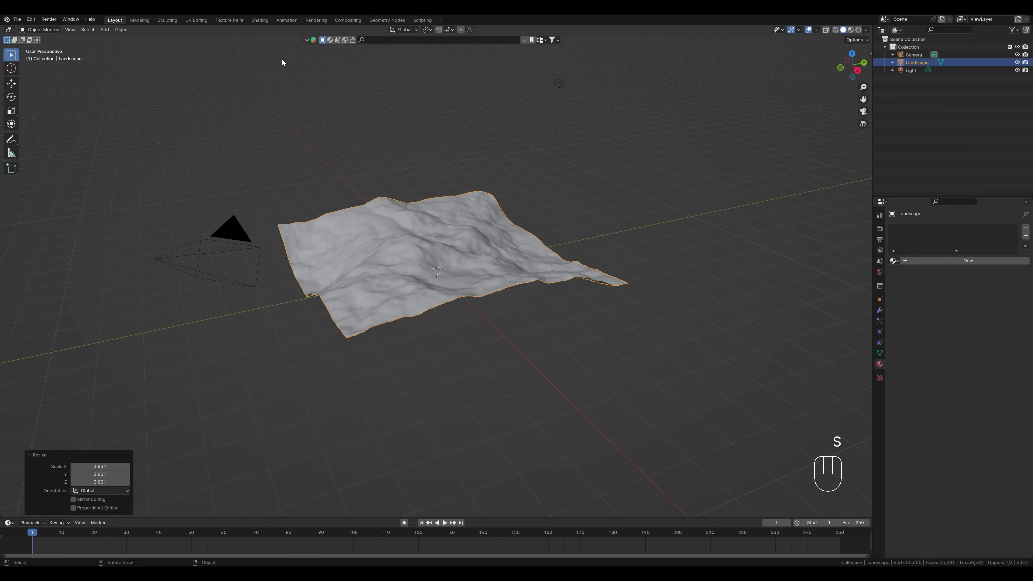
pyautogui.click(122, 30)
pyautogui.moveTo(181, 72)
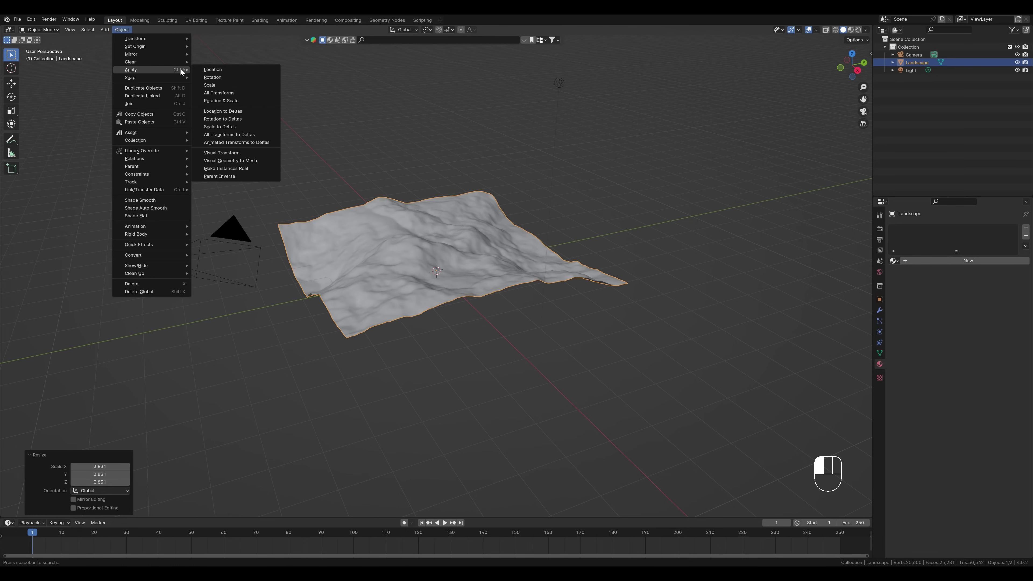
pyautogui.click(214, 83)
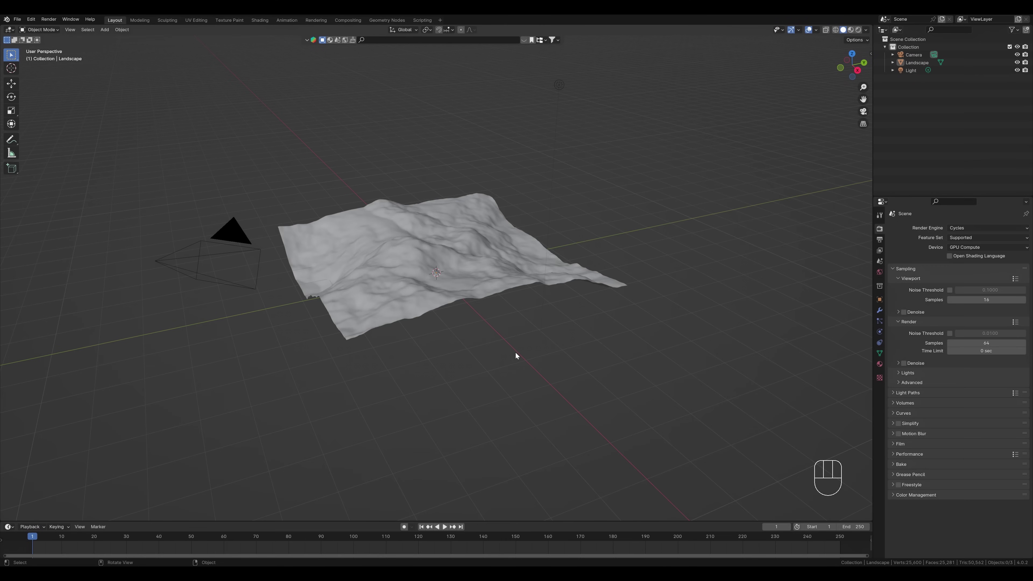
# Create a new material on the landscape and name it Landscape.
pyautogui.click(880, 364)
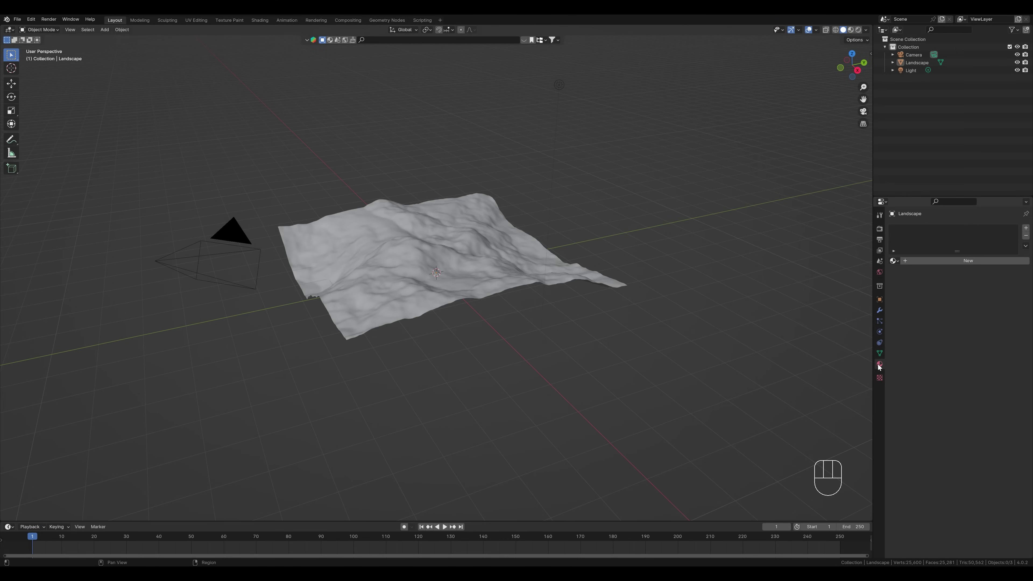
pyautogui.click(931, 263)
pyautogui.doubleClick(927, 261)
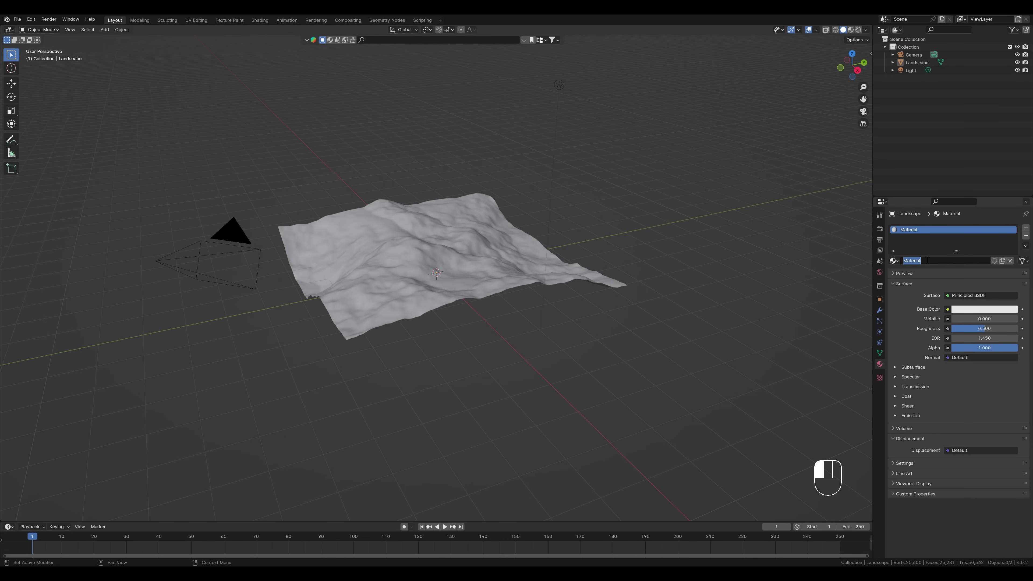
pyautogui.write('Landscape')
pyautogui.press('Return')
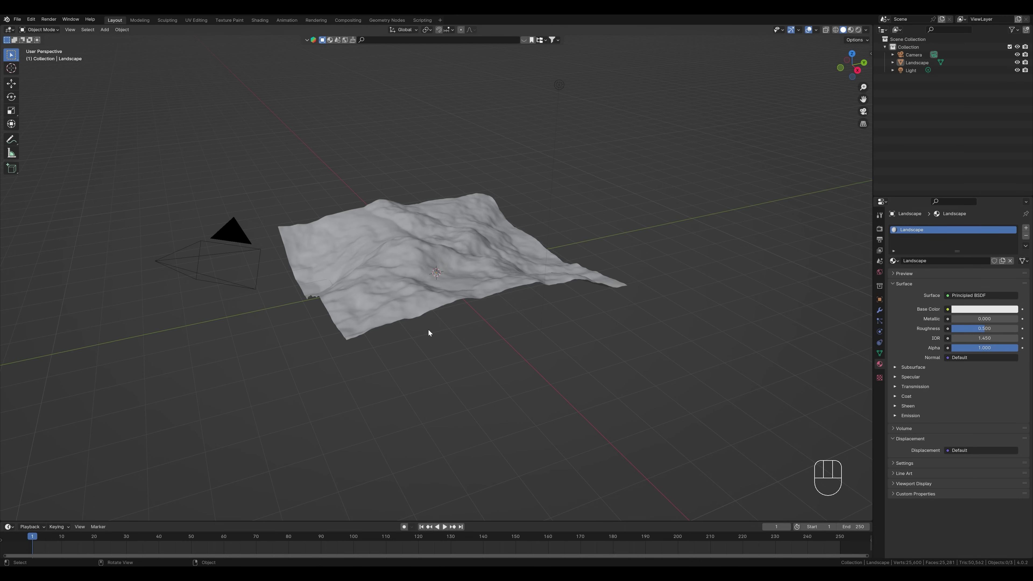
# Enlarge the timeline area to about half the window height and change it to the Shader Editor.
pyautogui.moveTo(369, 521); pyautogui.dragTo(353, 247)
pyautogui.click(9, 253)
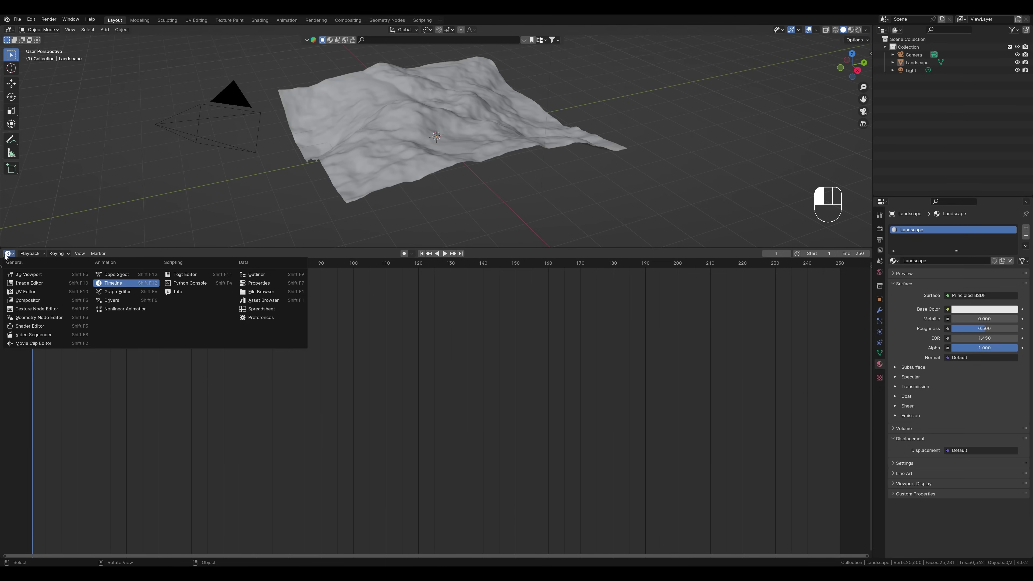
pyautogui.click(23, 326)
# Switch to File Explorer, copy the path of the ground_Forest_tjmnaerdy texture folder and return to Blender.
pyautogui.hotkey('alt', 'Tab')
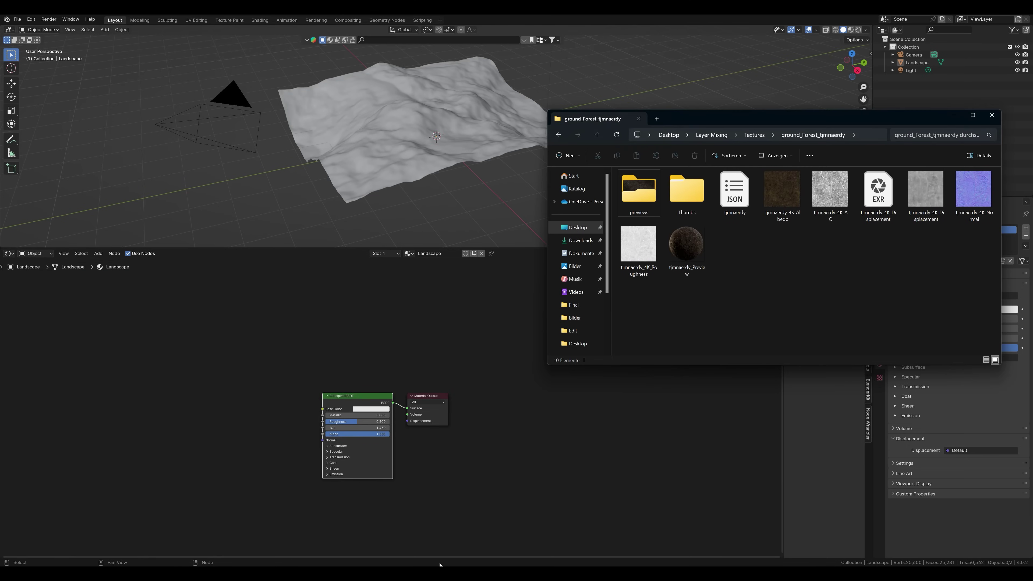
pyautogui.click(851, 134)
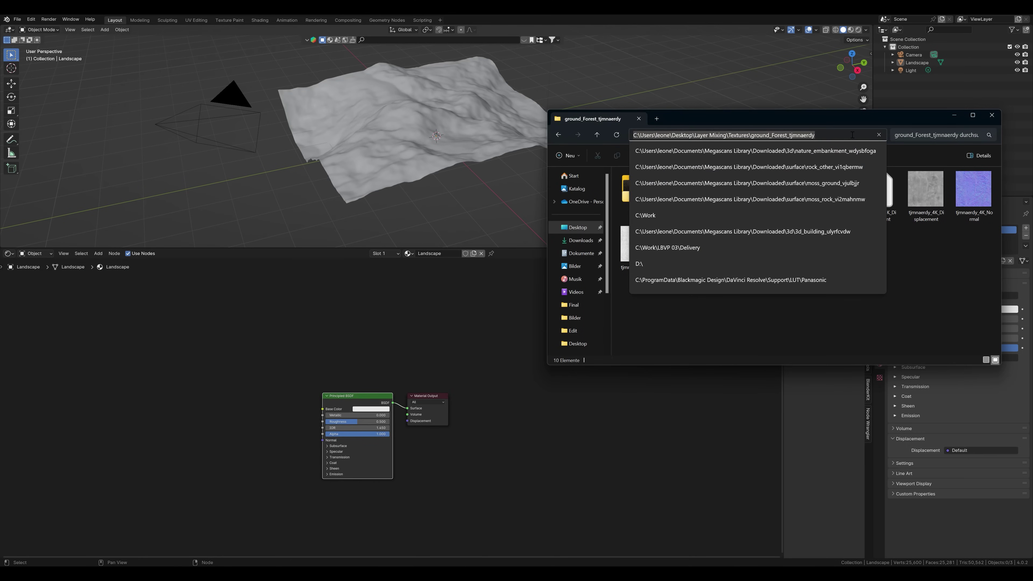
pyautogui.hotkey('alt', 'Tab')
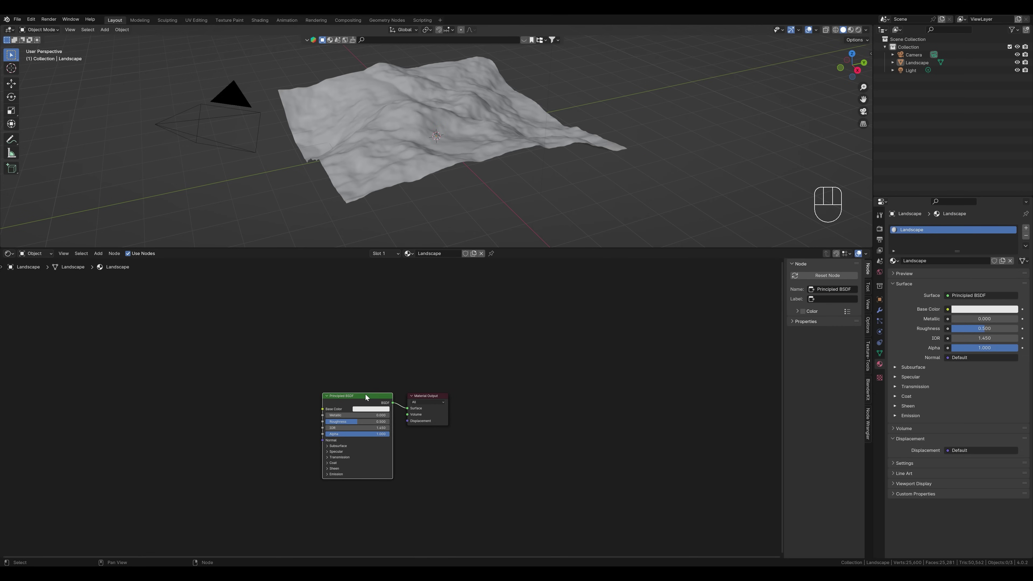
# Start the Principled Texture Setup on the Principled BSDF node and open the ground_Forest_tjmnaerdy folder through the copied path.
pyautogui.hotkey('ctrl', 'shift', 't')
pyautogui.press('Escape')
pyautogui.hotkey('ctrl', 'shift', 't')
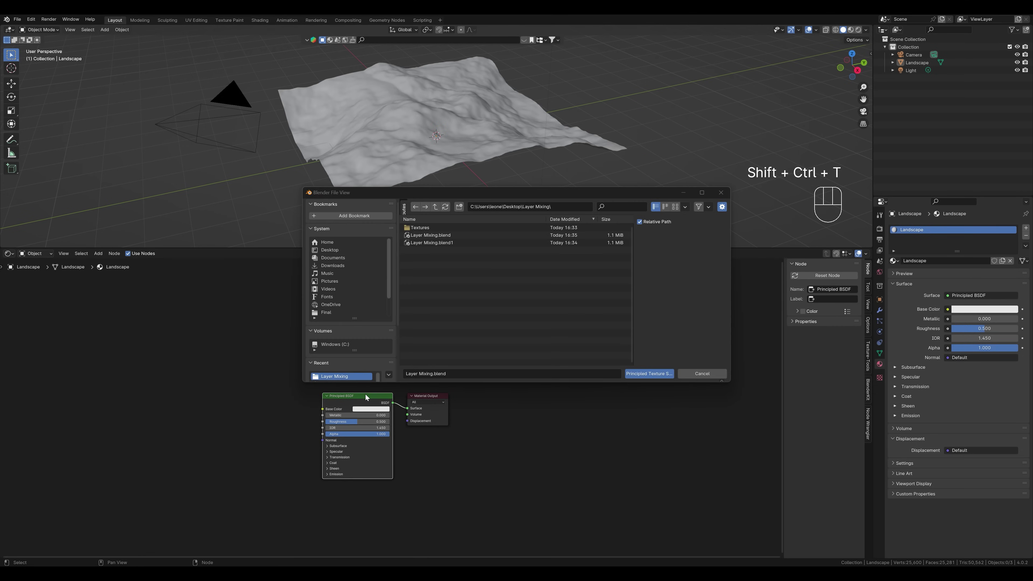
pyautogui.click(571, 210)
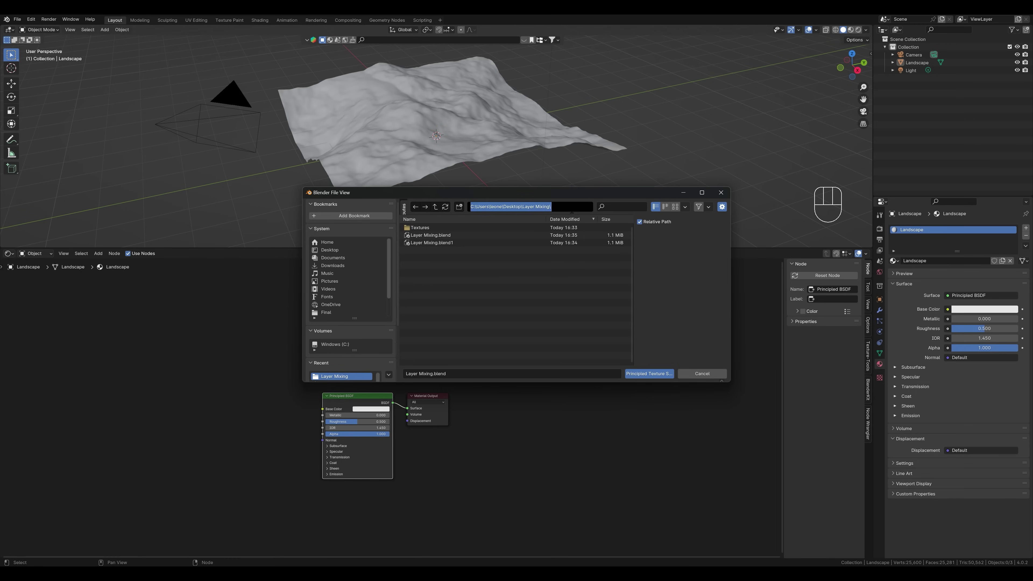
pyautogui.hotkey('ctrl', 'v')
pyautogui.press('Return')
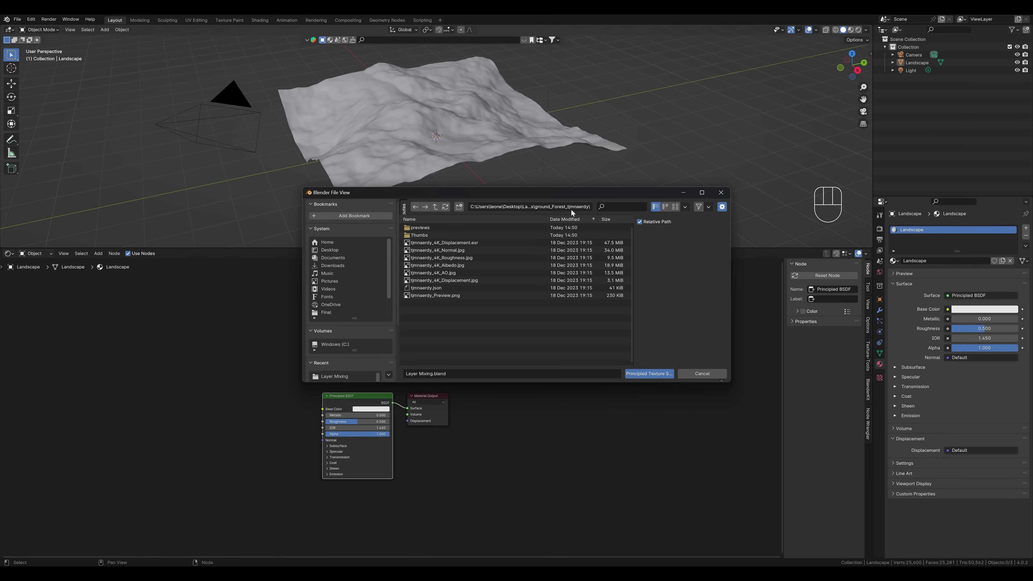
# Load the tjmnaerdy 4K Displacement EXR together with the Normal, Roughness and Albedo JPG maps into the Principled texture setup.
pyautogui.click(432, 243)
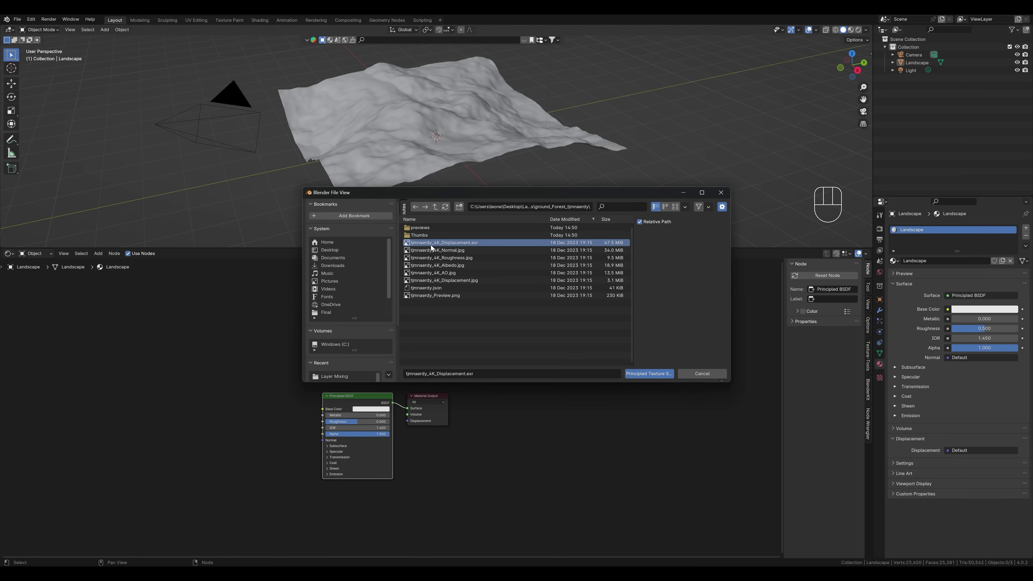
pyautogui.keyDown('shift'); pyautogui.click(432, 250); pyautogui.keyUp('shift')
pyautogui.keyDown('shift'); pyautogui.click(435, 258); pyautogui.keyUp('shift')
pyautogui.keyDown('shift'); pyautogui.click(437, 265); pyautogui.keyUp('shift')
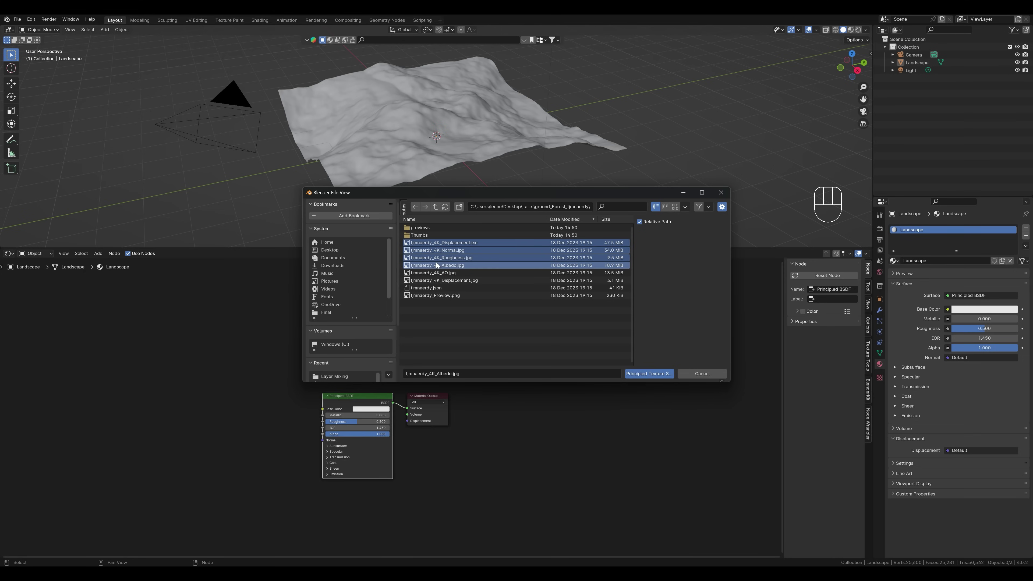
pyautogui.click(629, 375)
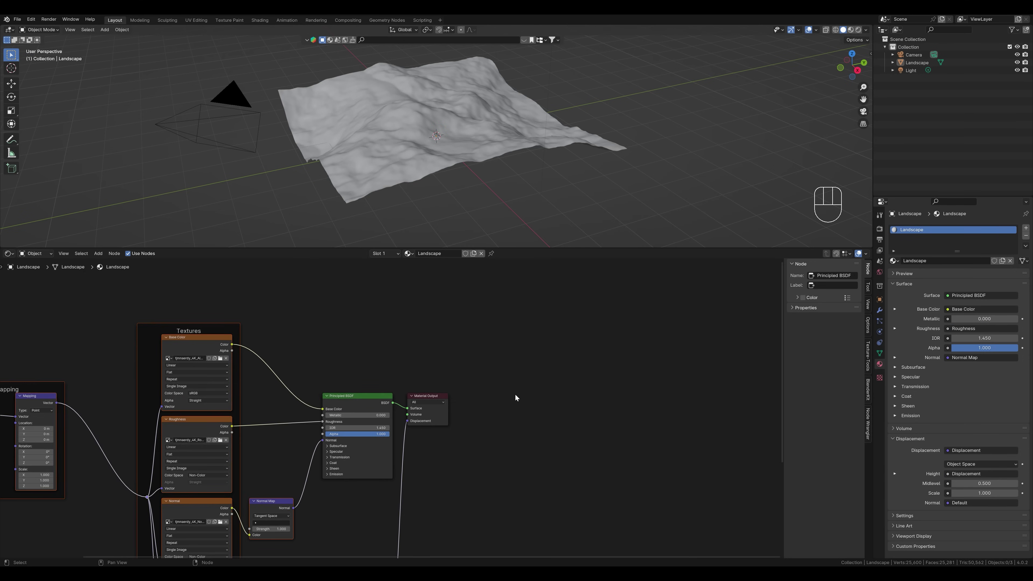
# Display the landscape in the 3D viewport with Material Preview shading.
pyautogui.scroll(-3, 346, 415)
pyautogui.moveTo(346, 415); pyautogui.dragTo(414, 357, button='middle')
pyautogui.scroll(-1, 415, 358)
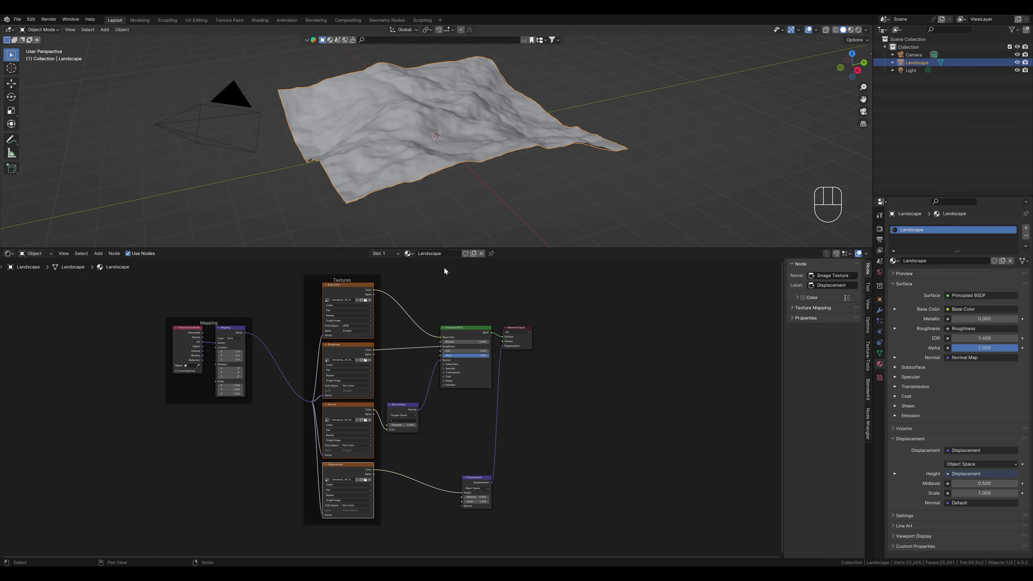
pyautogui.click(851, 30)
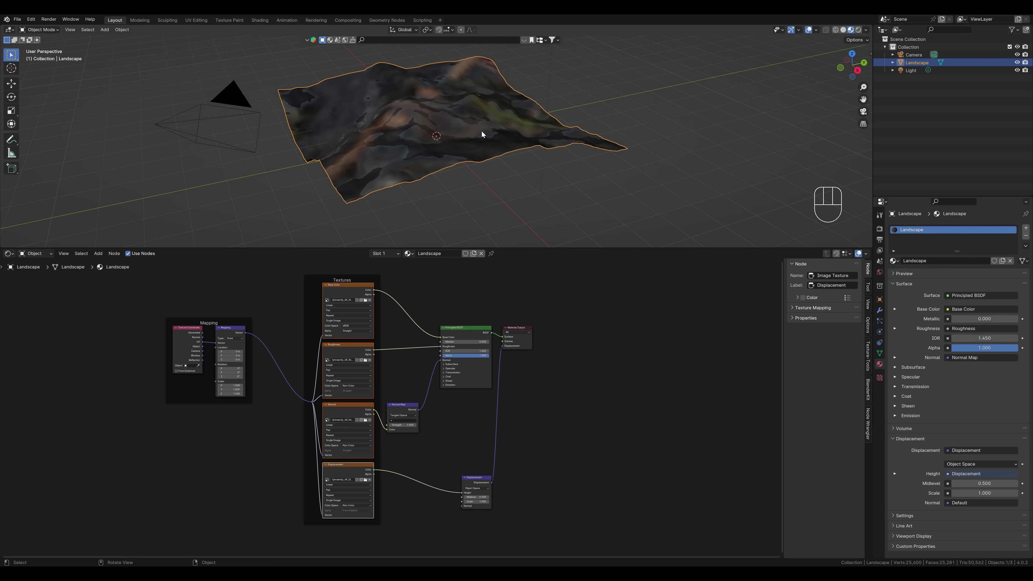
# UV-map the whole landscape mesh with Cube Projection and return to Object Mode.
pyautogui.press('Tab')
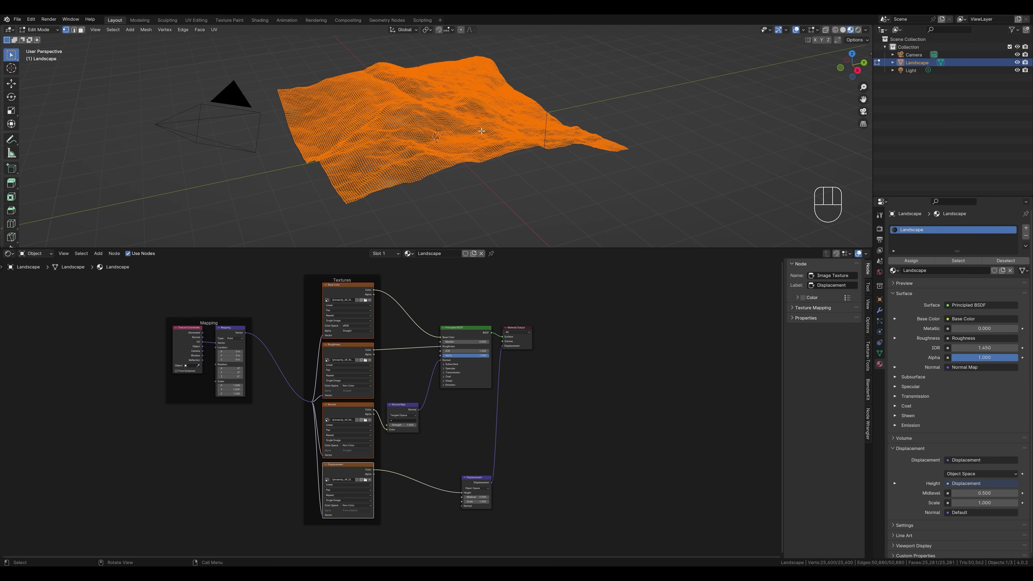
pyautogui.press('u')
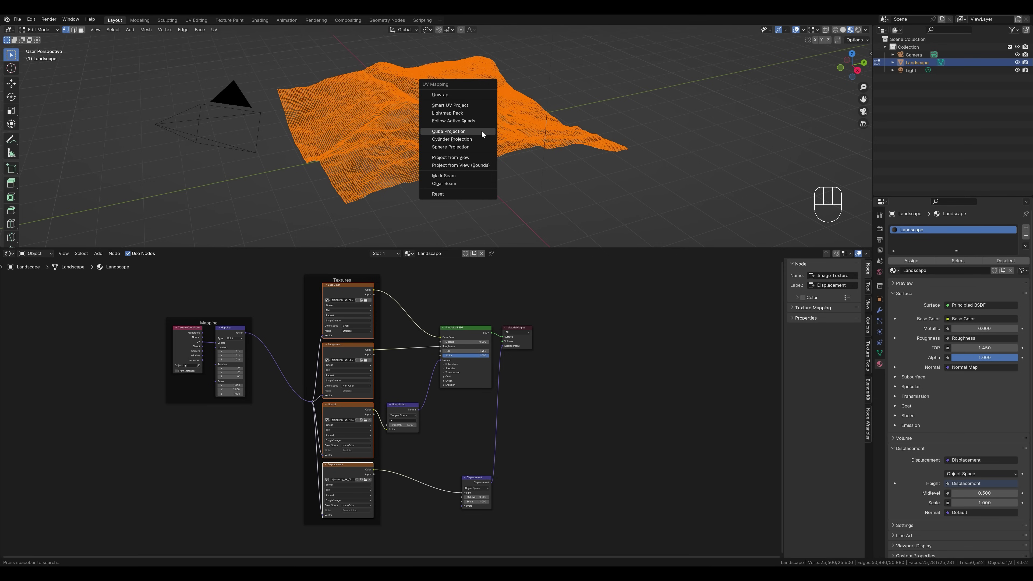
pyautogui.click(482, 131)
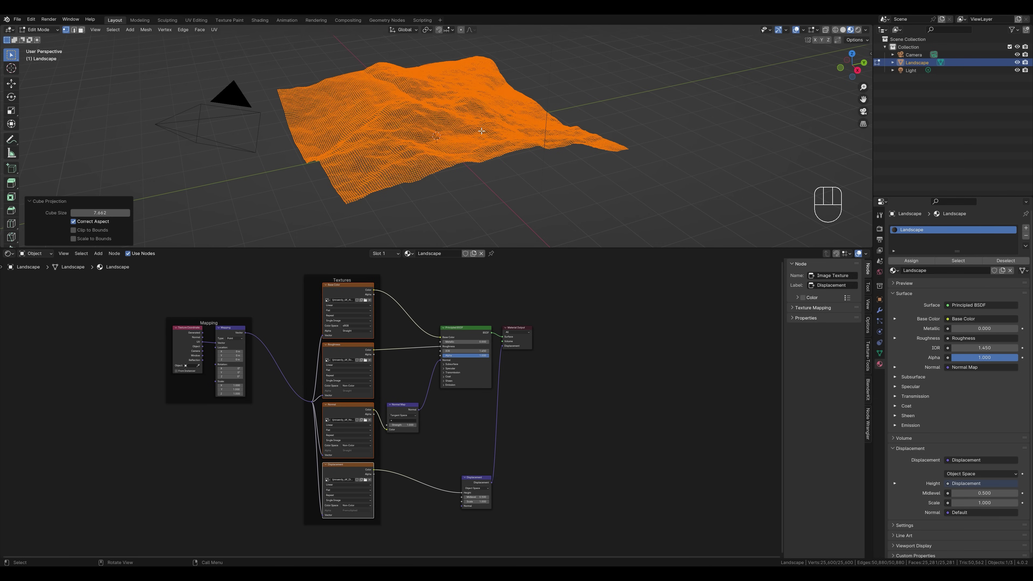
pyautogui.press('Tab')
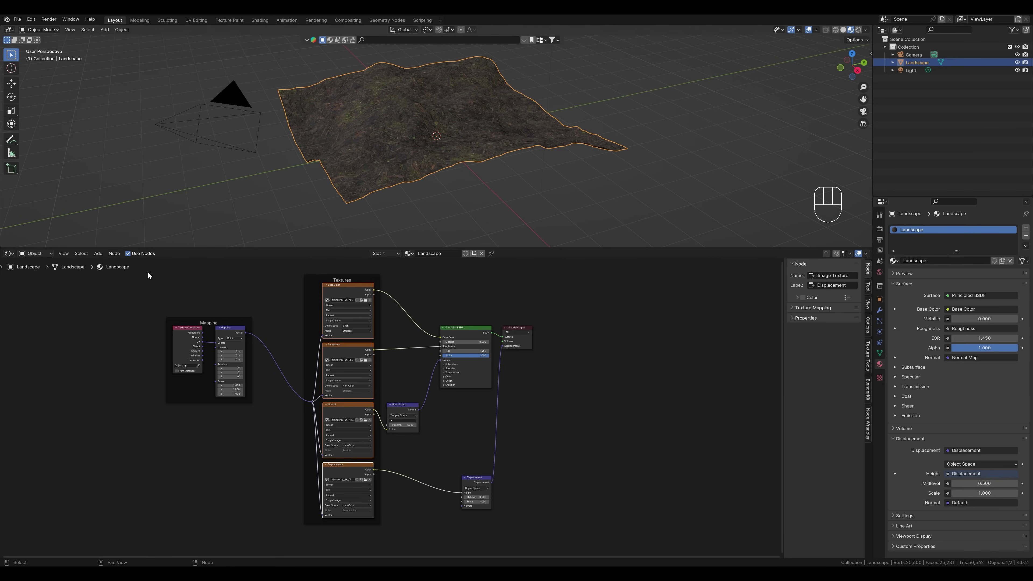
# Group the mapping, texture, Normal Map and Principled BSDF nodes, and connect the Mapping node's Scale to the group input.
pyautogui.moveTo(143, 269); pyautogui.dragTo(458, 534)
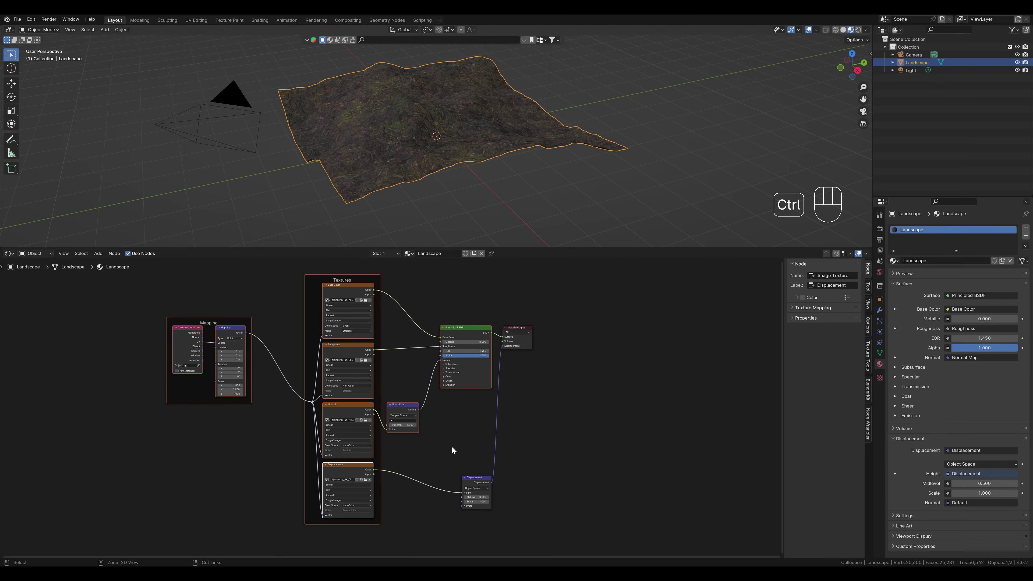
pyautogui.hotkey('ctrl', 'g')
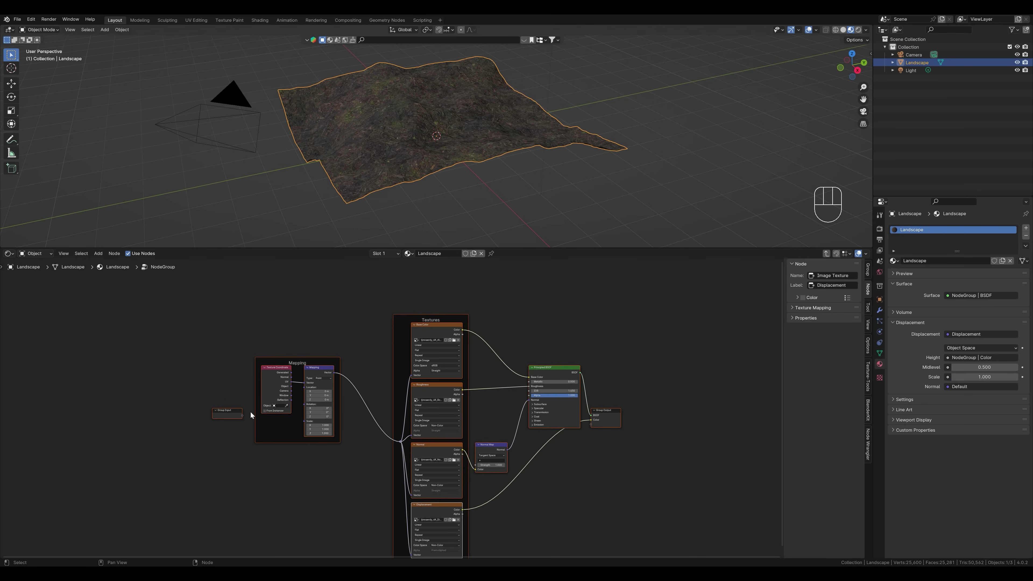
pyautogui.moveTo(243, 415); pyautogui.dragTo(302, 420)
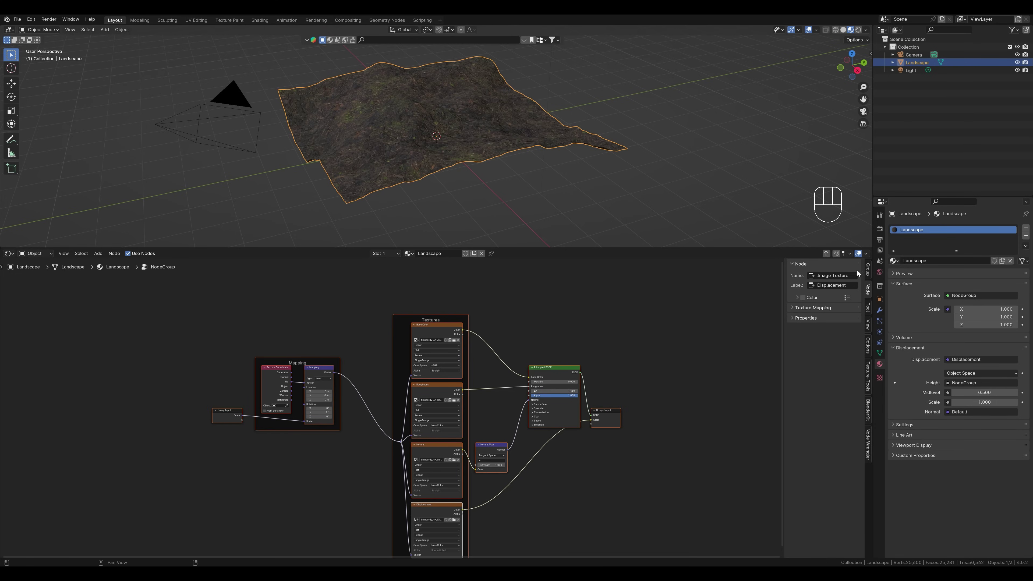
# Rename the node group's Color output to Displace and exit the group.
pyautogui.click(868, 270)
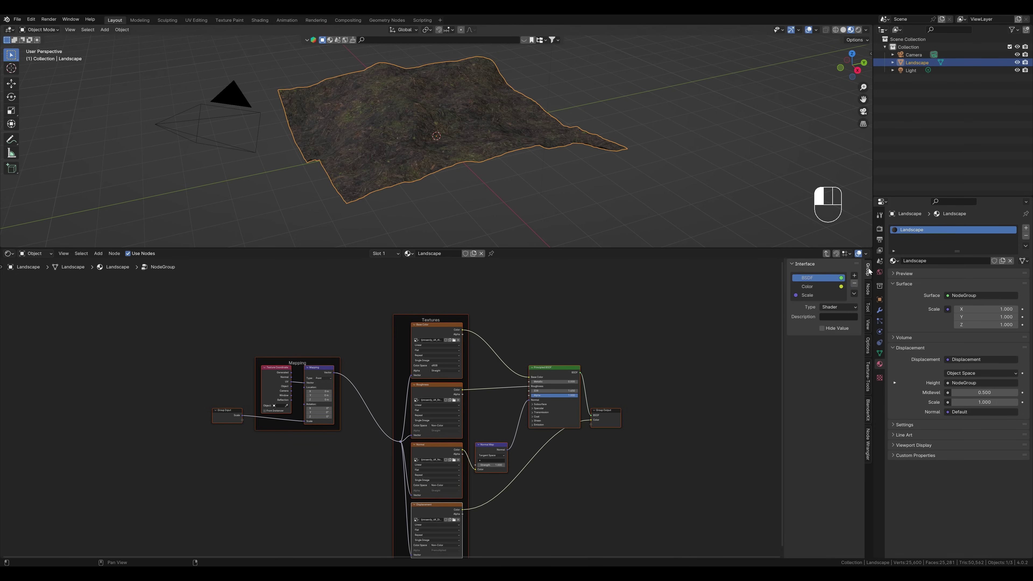
pyautogui.doubleClick(810, 286)
pyautogui.write('D')
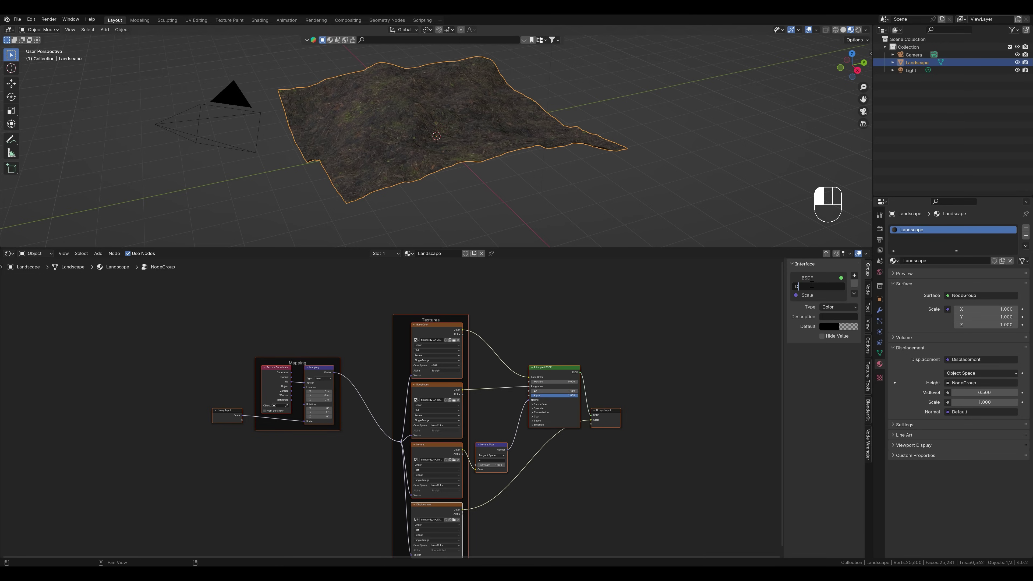
pyautogui.write('isplace')
pyautogui.press('Return')
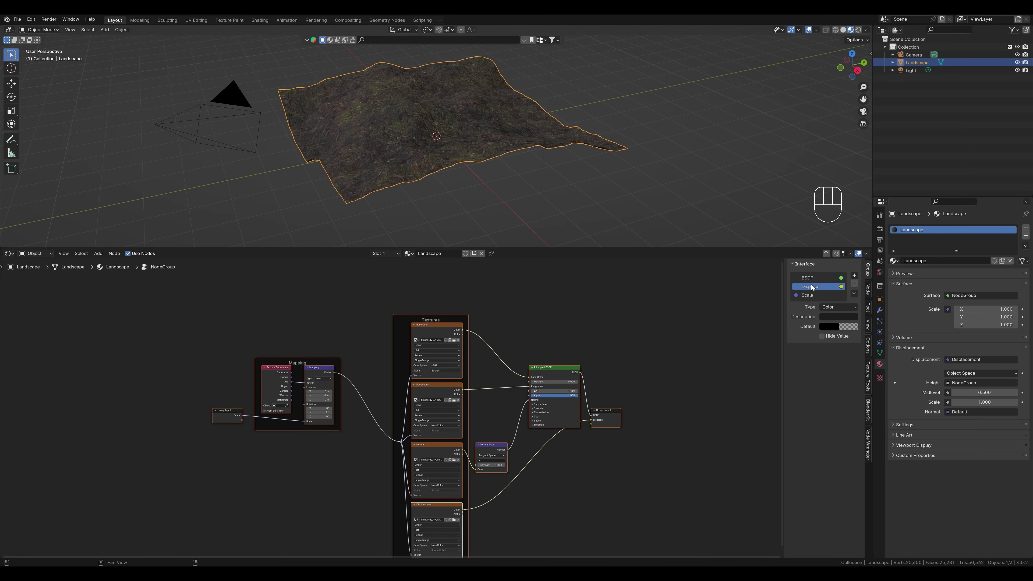
pyautogui.click(826, 253)
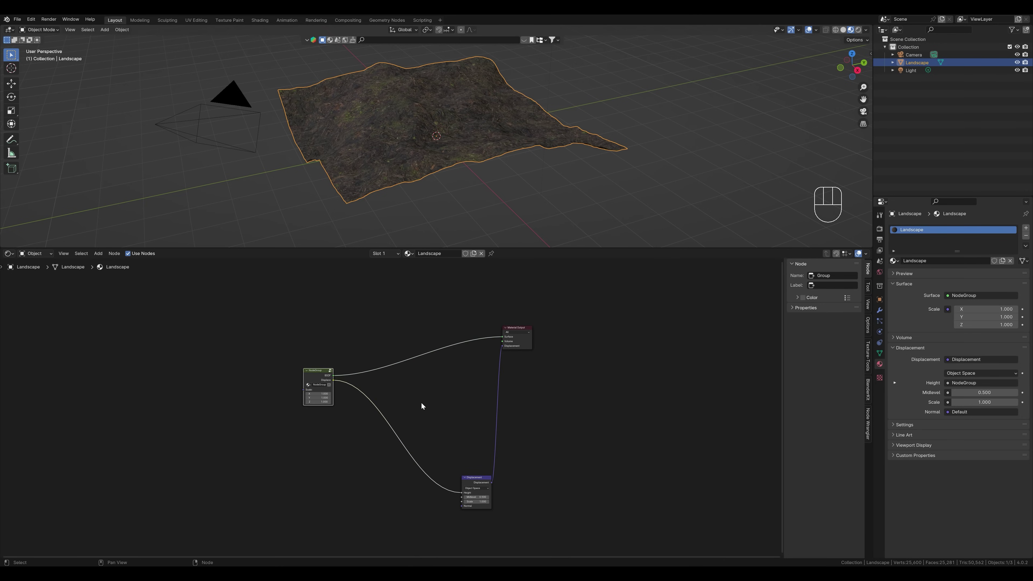
# Label the existing texture node group Forest Floor 01.
pyautogui.rightClick(316, 372)
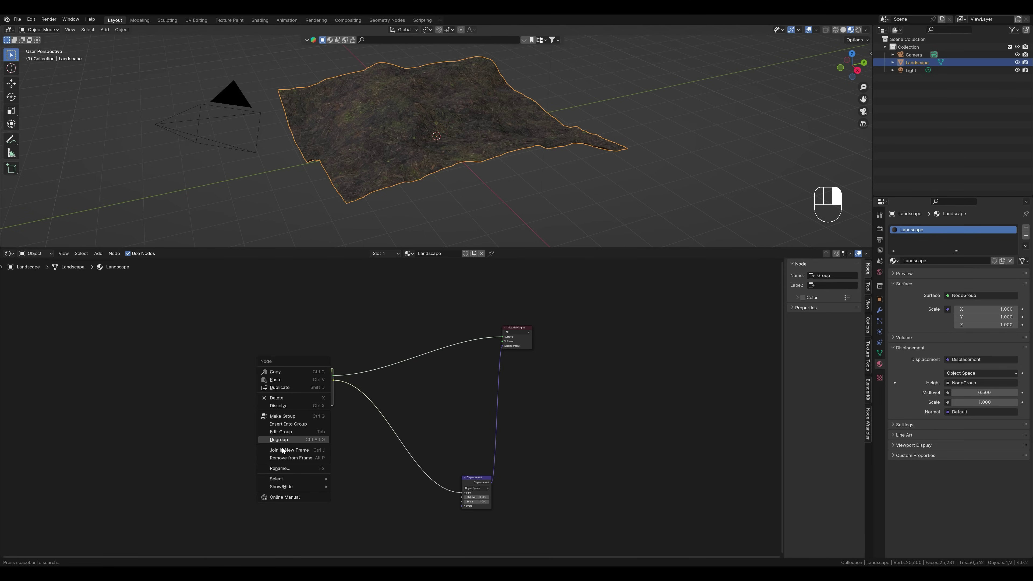
pyautogui.click(279, 468)
pyautogui.write('F')
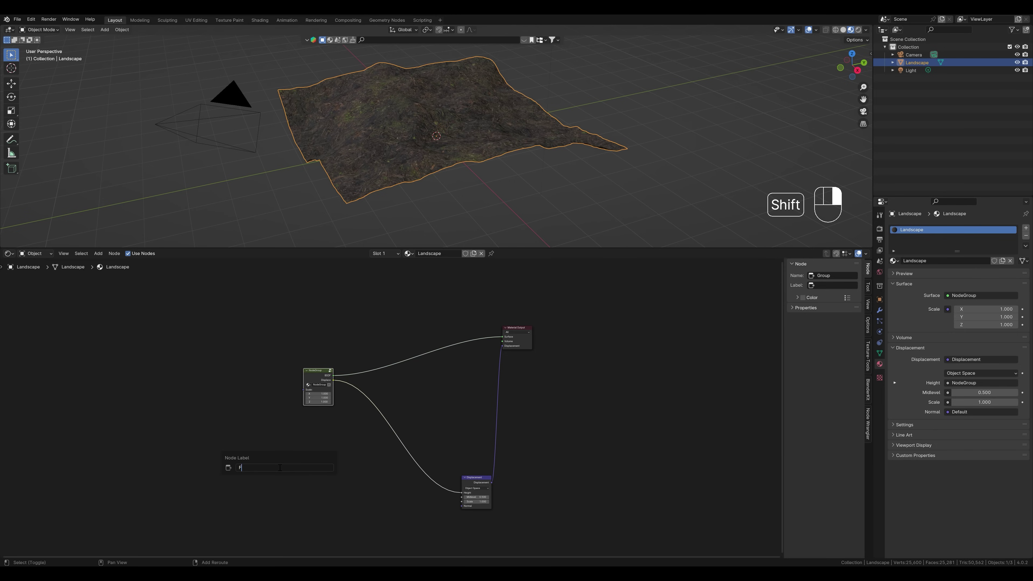
pyautogui.write('orest Floor')
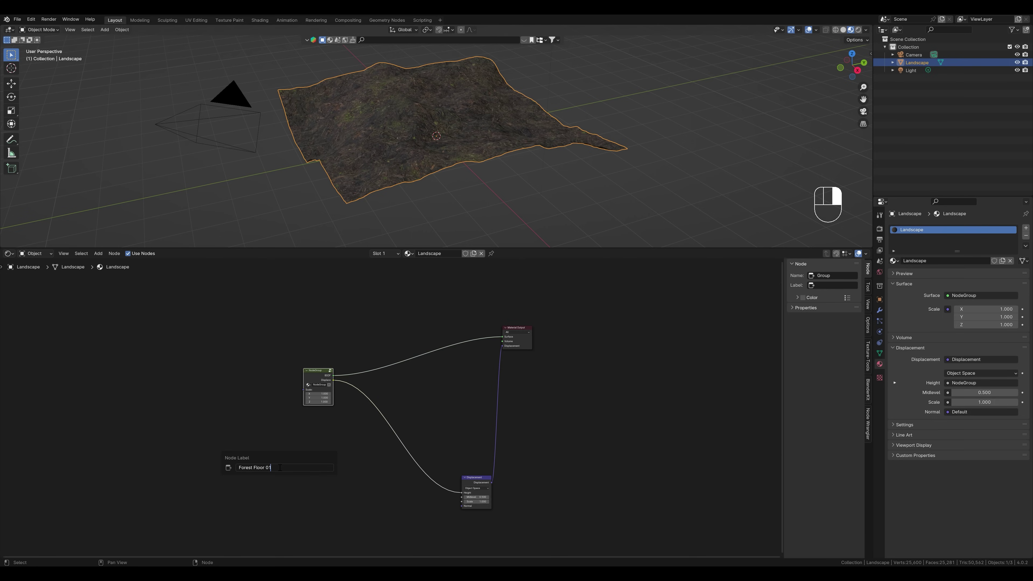
pyautogui.write(' 01')
pyautogui.press('Return')
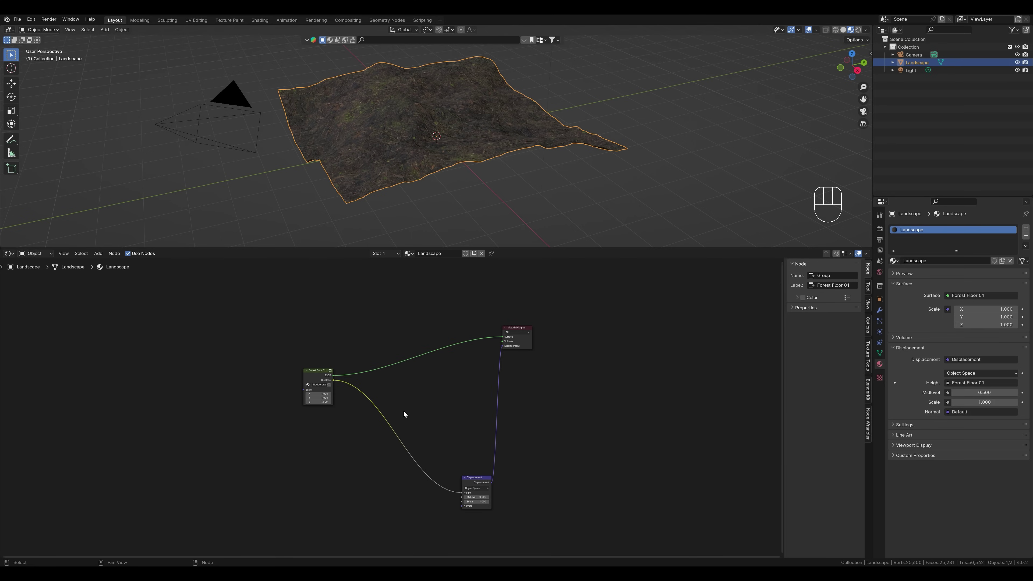
# Add a second Principled BSDF node below the Forest Floor 01 group.
pyautogui.hotkey('shift', 'a')
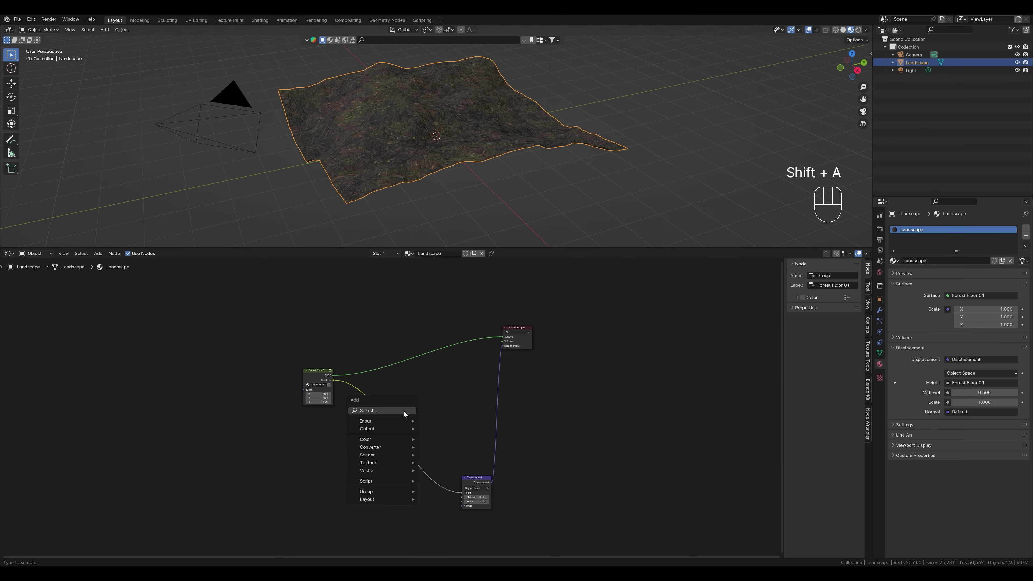
pyautogui.click(404, 411)
pyautogui.write('bsdf')
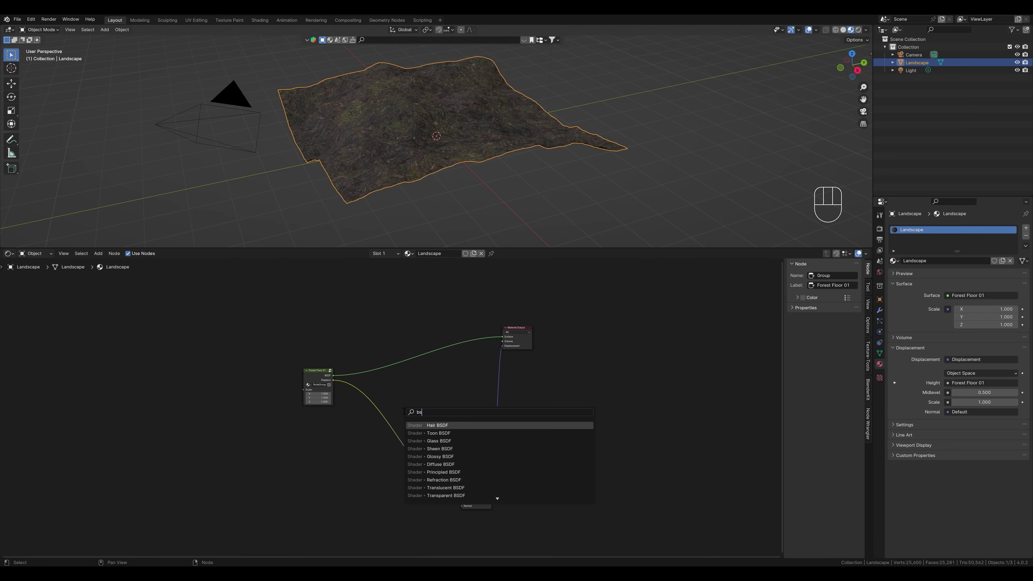
pyautogui.click(439, 472)
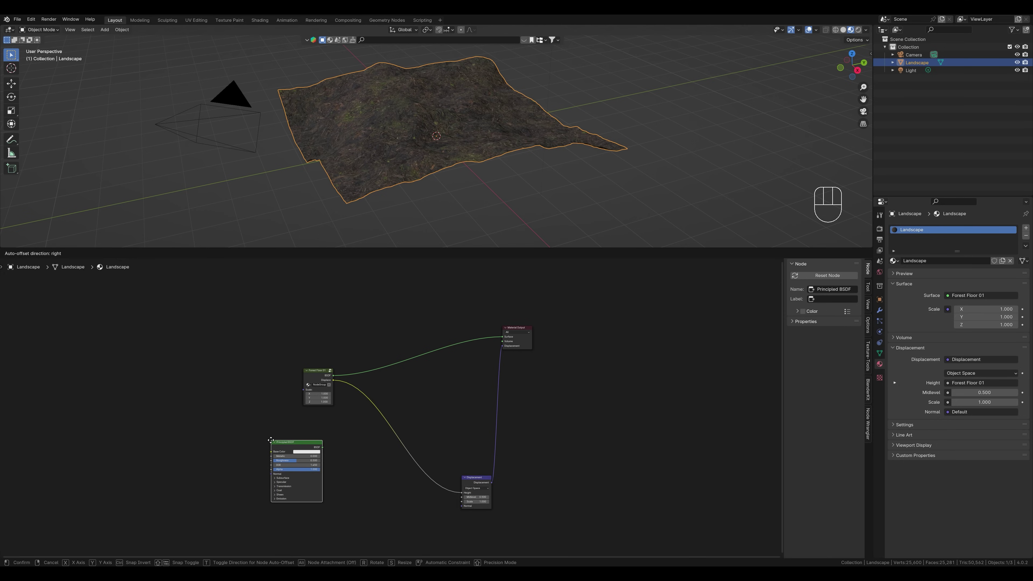
pyautogui.click(279, 444)
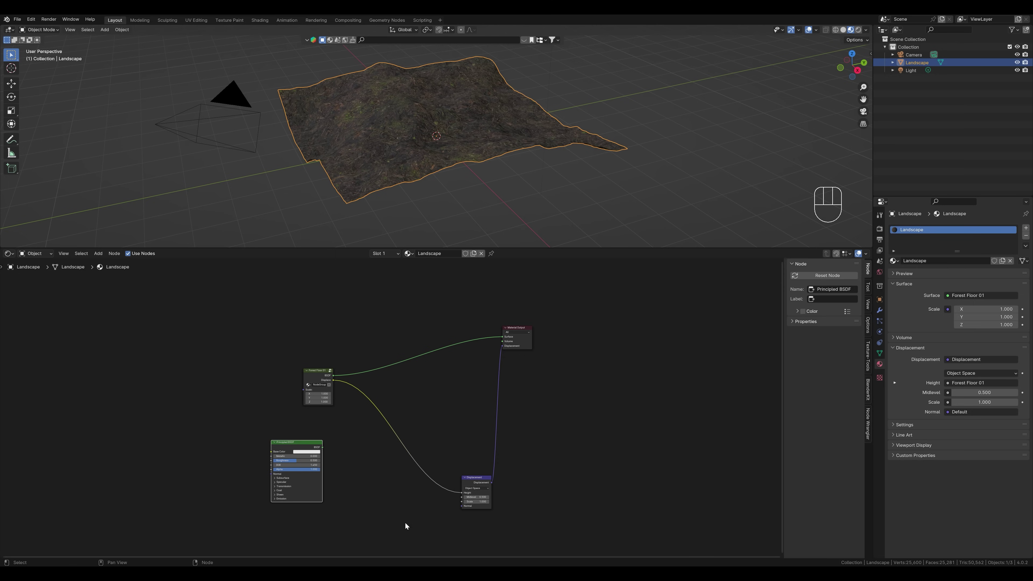
# Switch to File Explorer, copy the path of the ground_forest_xeulefn texture folder, and return to Blender.
pyautogui.hotkey('alt', 'Tab')
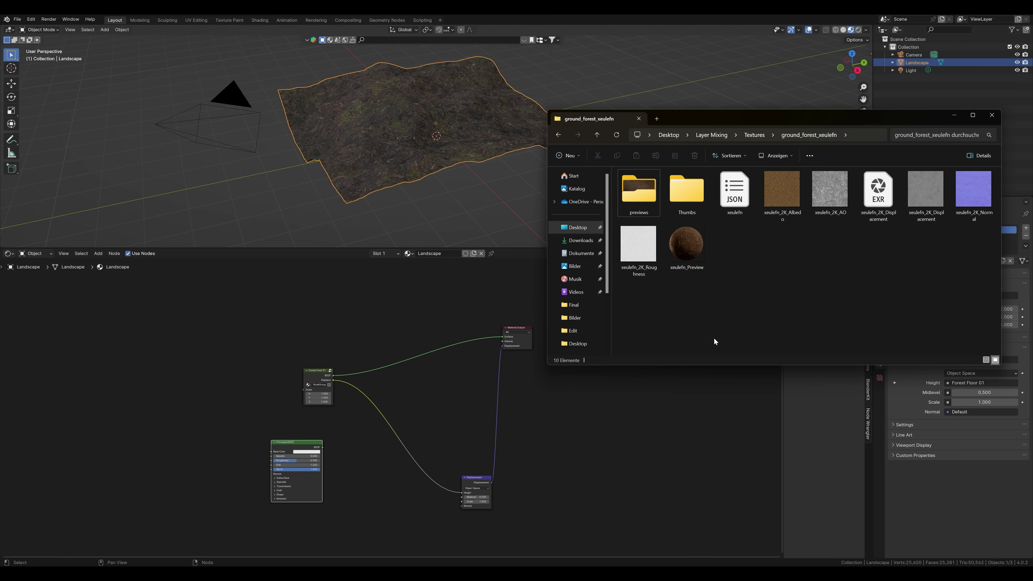
pyautogui.click(859, 135)
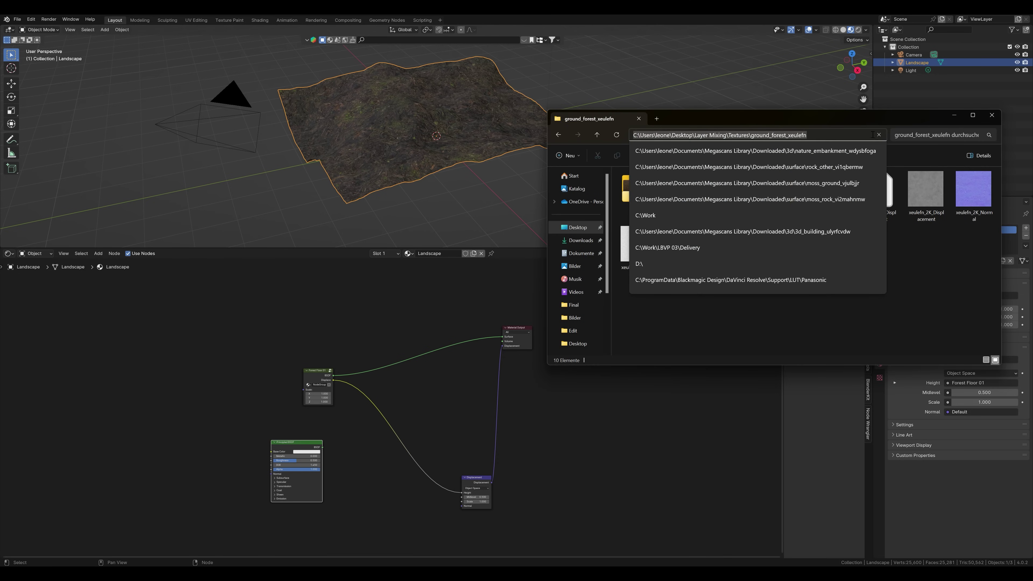
pyautogui.click(953, 119)
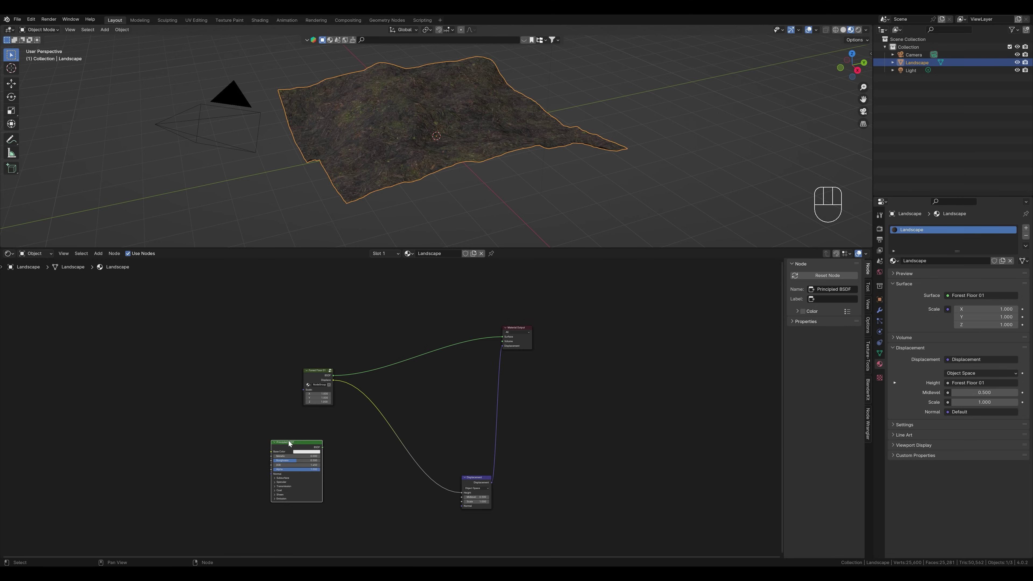
# Load the xeulefn 2K Displacement.exr, Normal, Roughness and Albedo textures from the copied folder path onto the new Principled BSDF using Principled Texture Setup.
pyautogui.hotkey('ctrl', 'shift', 't')
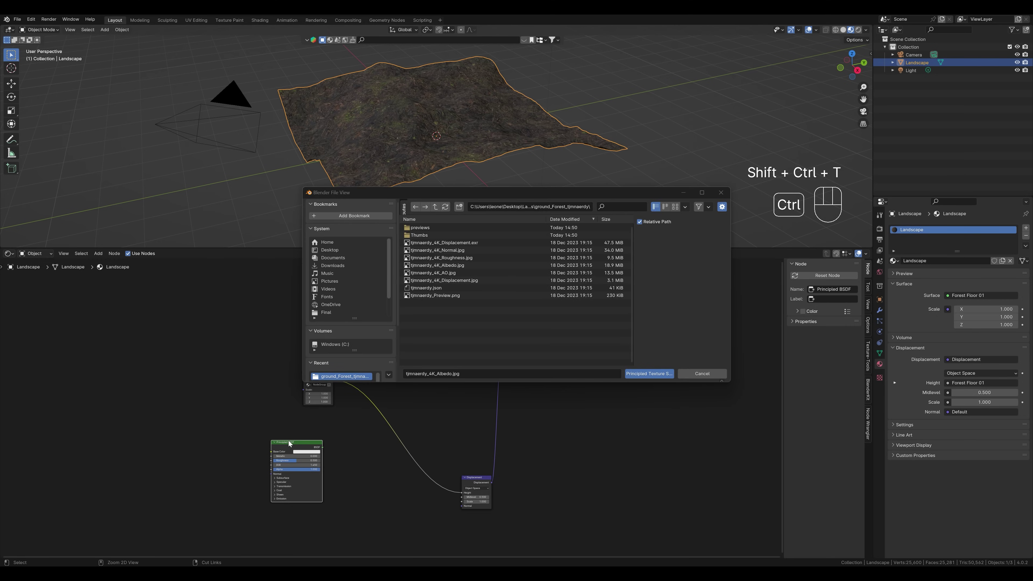
pyautogui.click(553, 208)
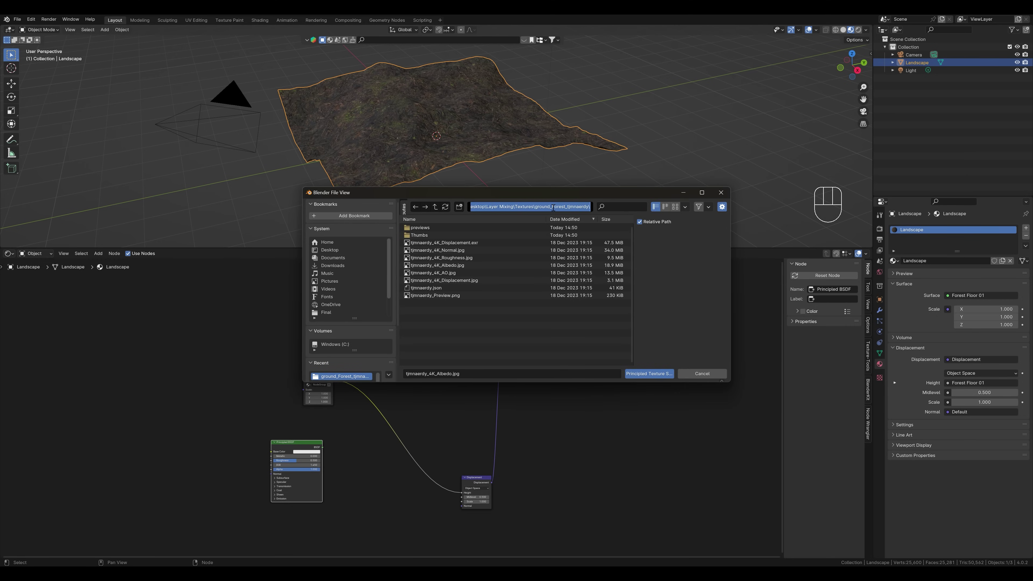
pyautogui.hotkey('ctrl', 'v')
pyautogui.press('Return')
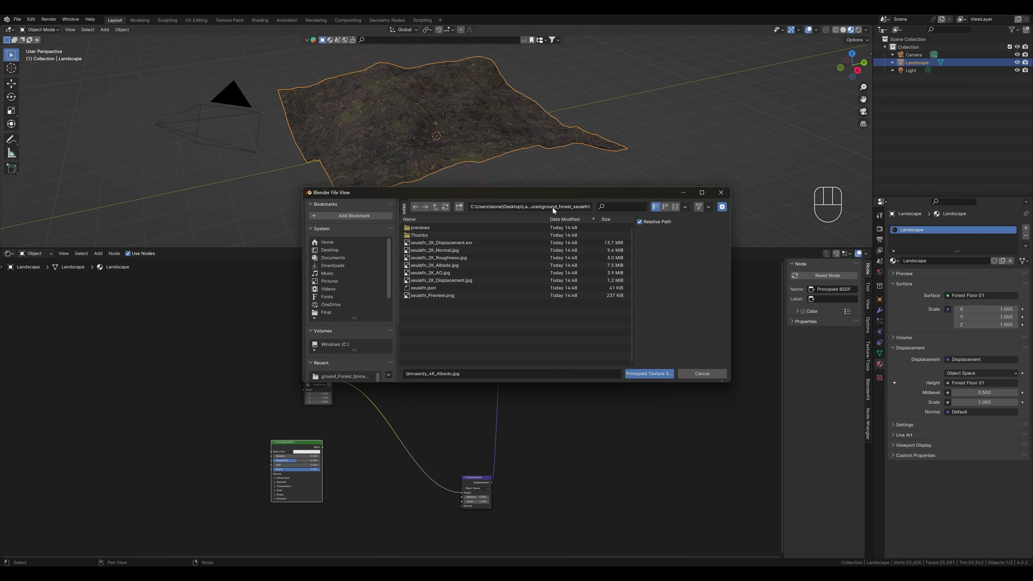
pyautogui.click(441, 243)
pyautogui.keyDown('shift'); pyautogui.click(439, 249); pyautogui.keyUp('shift')
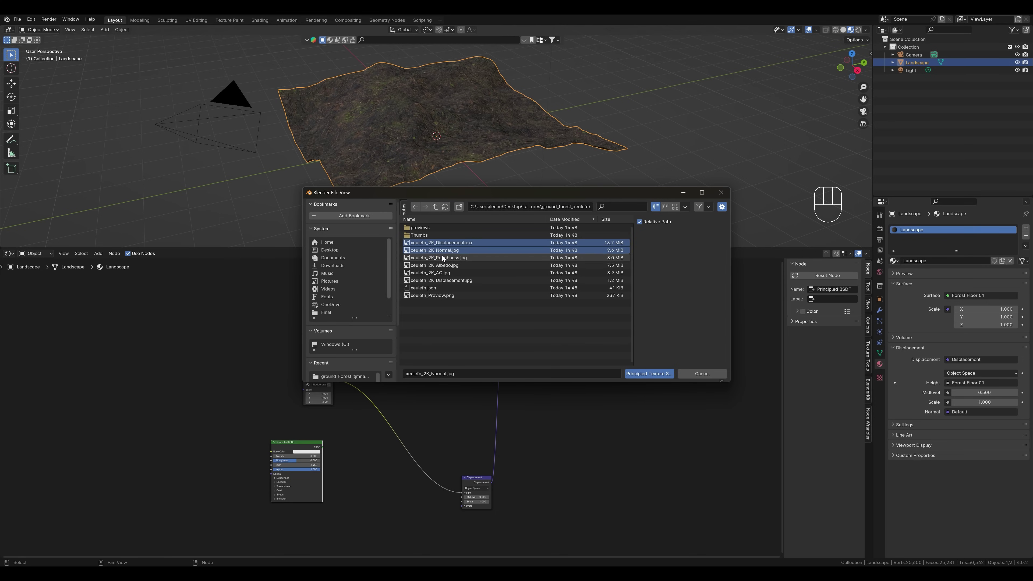
pyautogui.keyDown('shift'); pyautogui.click(444, 258); pyautogui.keyUp('shift')
pyautogui.keyDown('shift'); pyautogui.click(439, 265); pyautogui.keyUp('shift')
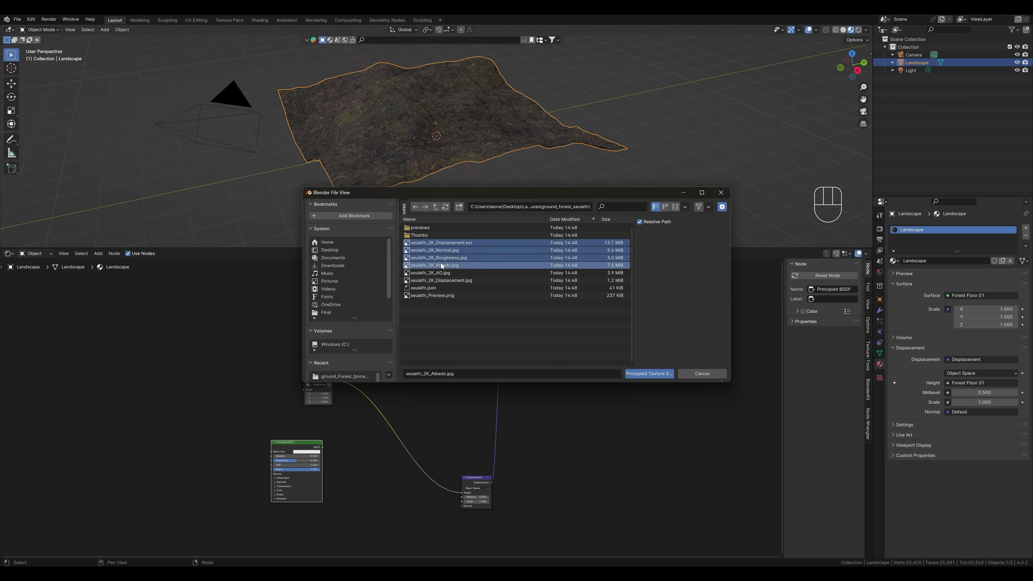
pyautogui.click(644, 373)
pyautogui.press('Home')
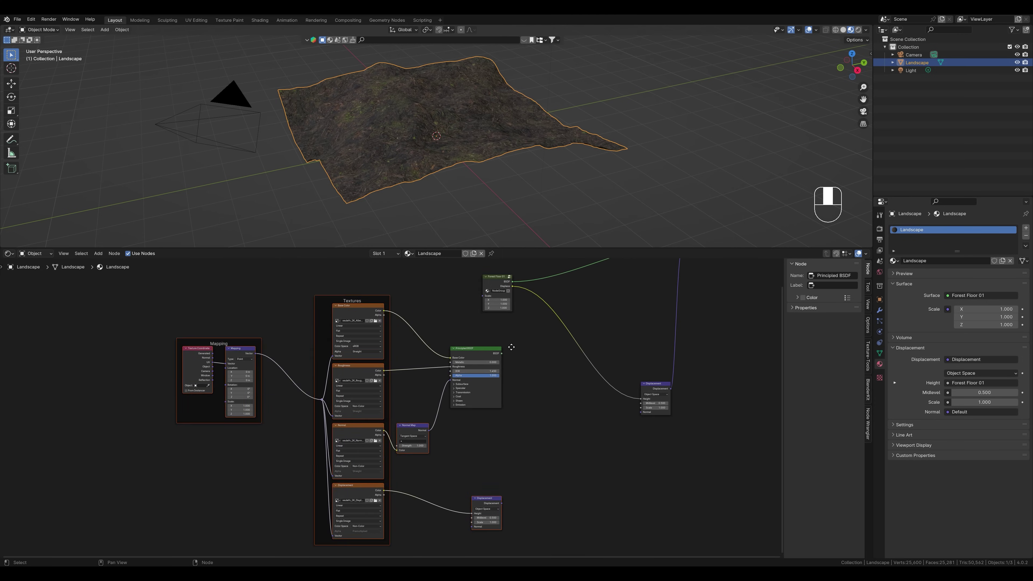
# Group the new mapping, texture, Normal Map and Principled BSDF nodes, connecting BSDF to the group output and the Mapping Scale to the group input.
pyautogui.moveTo(163, 276); pyautogui.dragTo(467, 555)
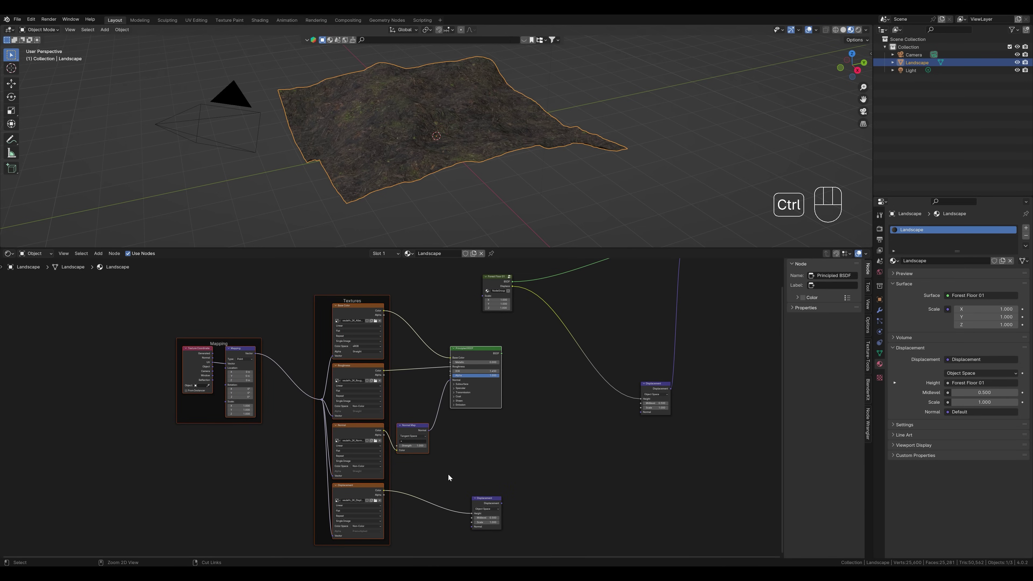
pyautogui.hotkey('ctrl', 'g')
pyautogui.scroll(3, 555, 476)
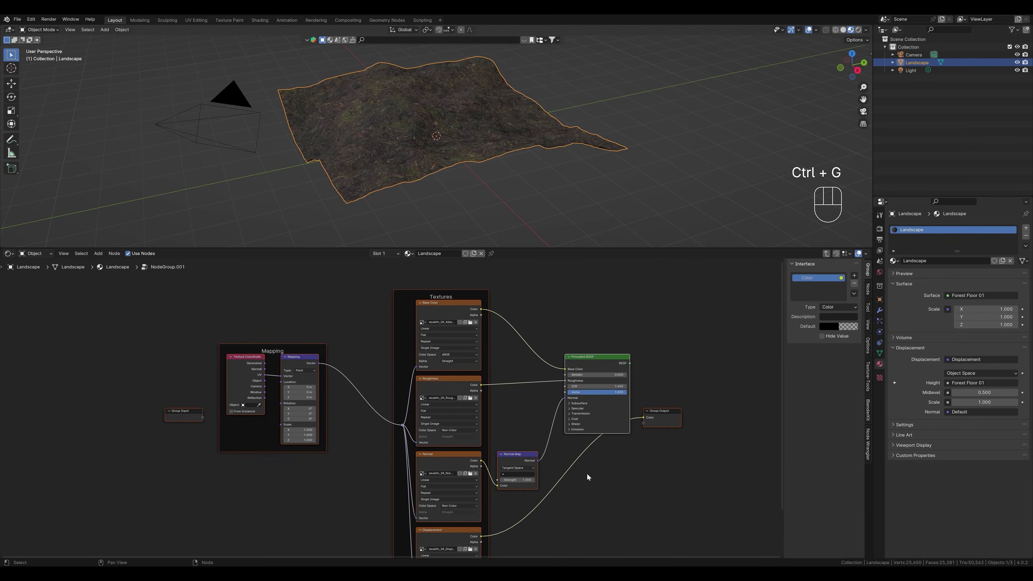
pyautogui.moveTo(587, 473); pyautogui.dragTo(437, 419, button='middle')
pyautogui.moveTo(480, 307); pyautogui.dragTo(494, 363)
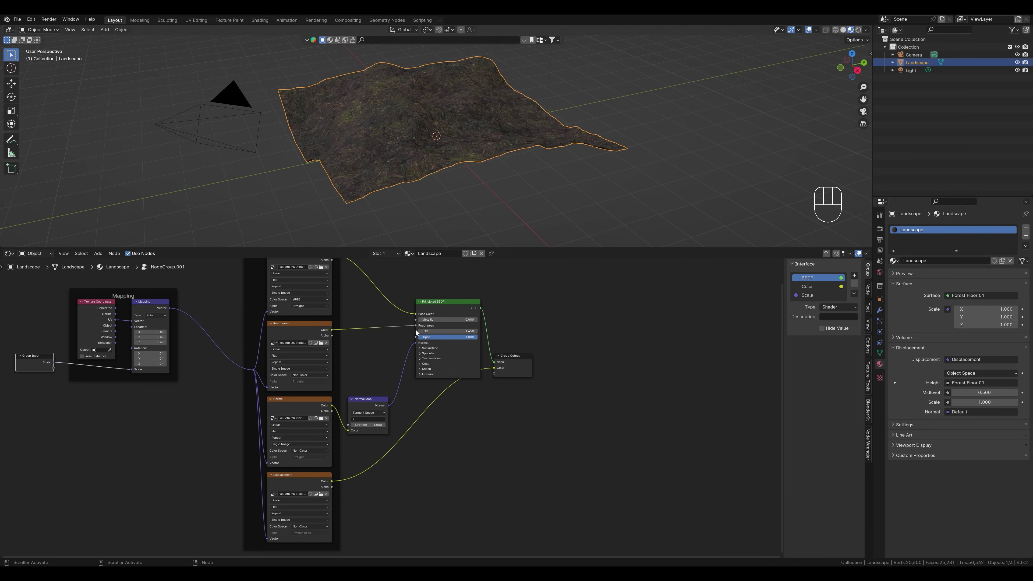
# Exit the group, place the new group node beneath Forest Floor 01, and delete its leftover Displacement node.
pyautogui.press('Tab')
pyautogui.press('Home')
pyautogui.moveTo(214, 430); pyautogui.dragTo(350, 394)
pyautogui.click(361, 528)
pyautogui.press('Delete')
pyautogui.scroll(5, 380, 422)
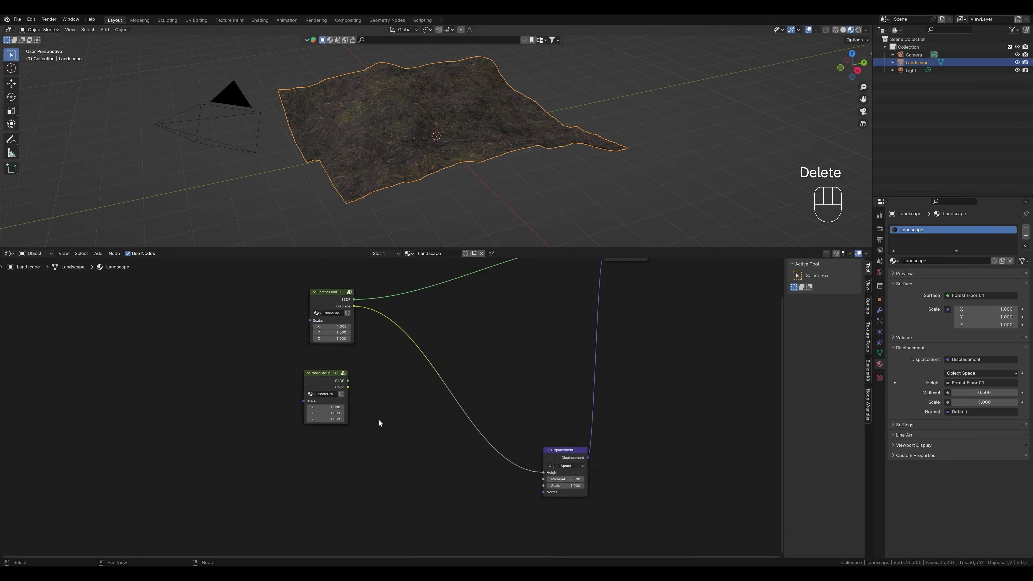
# Label the second texture node group Forest Floor 02.
pyautogui.rightClick(293, 443)
pyautogui.click(293, 442)
pyautogui.write('Forest Floor 02')
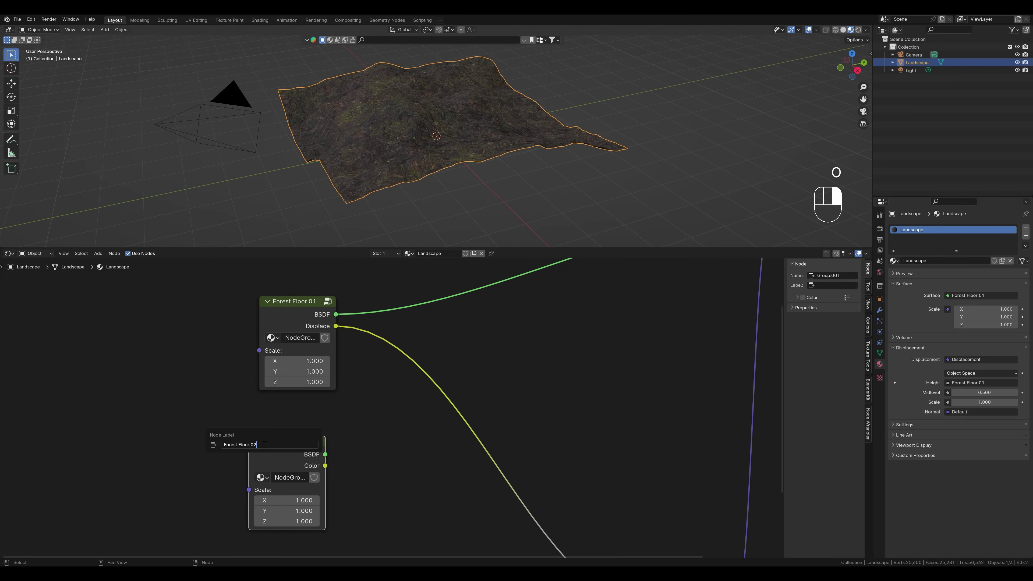
pyautogui.press('Return')
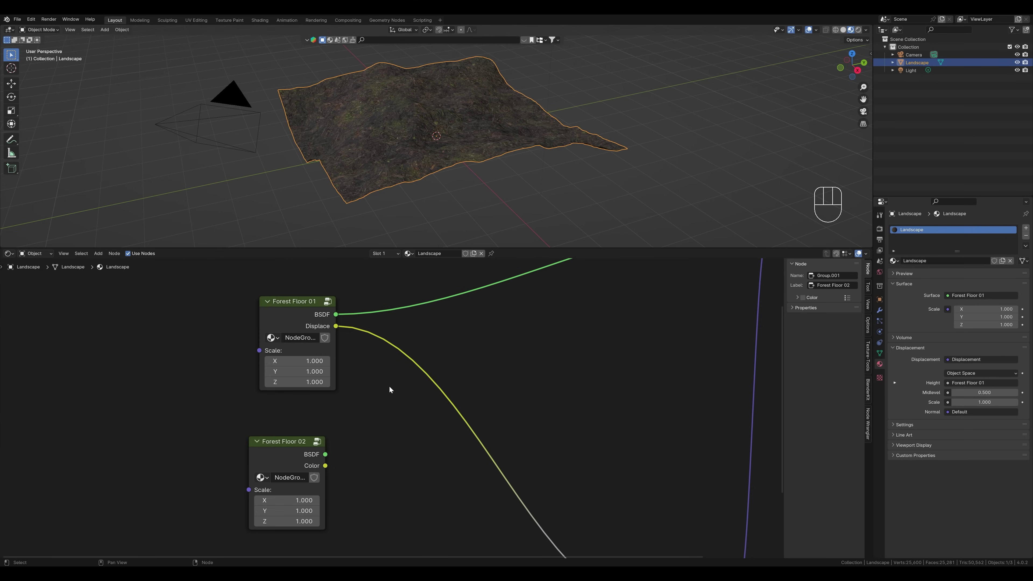
# Add a Noise Texture node and place it to the upper left of the Forest Floor 01 group.
pyautogui.hotkey('shift', 'a')
pyautogui.click(389, 387)
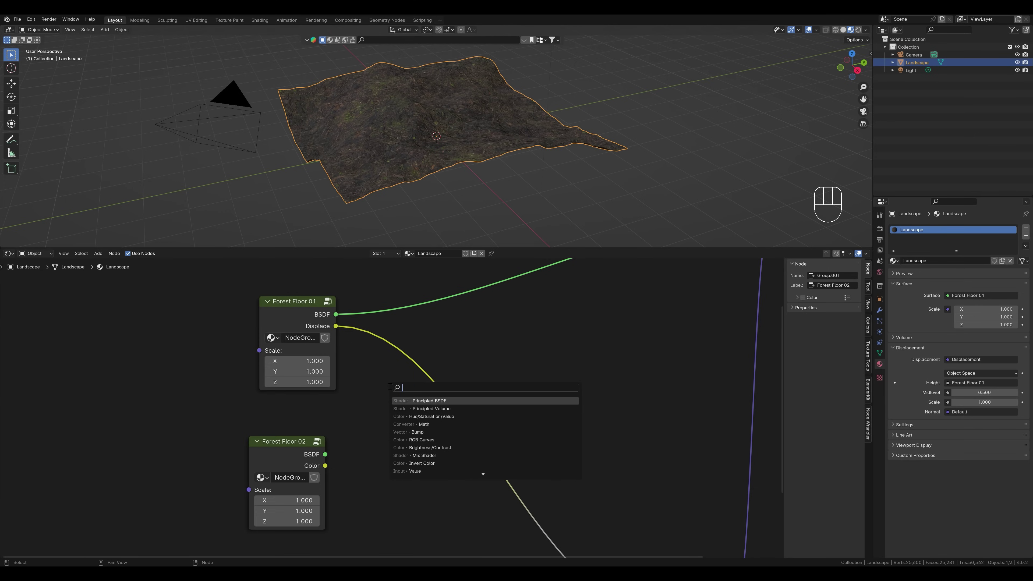
pyautogui.write('noise')
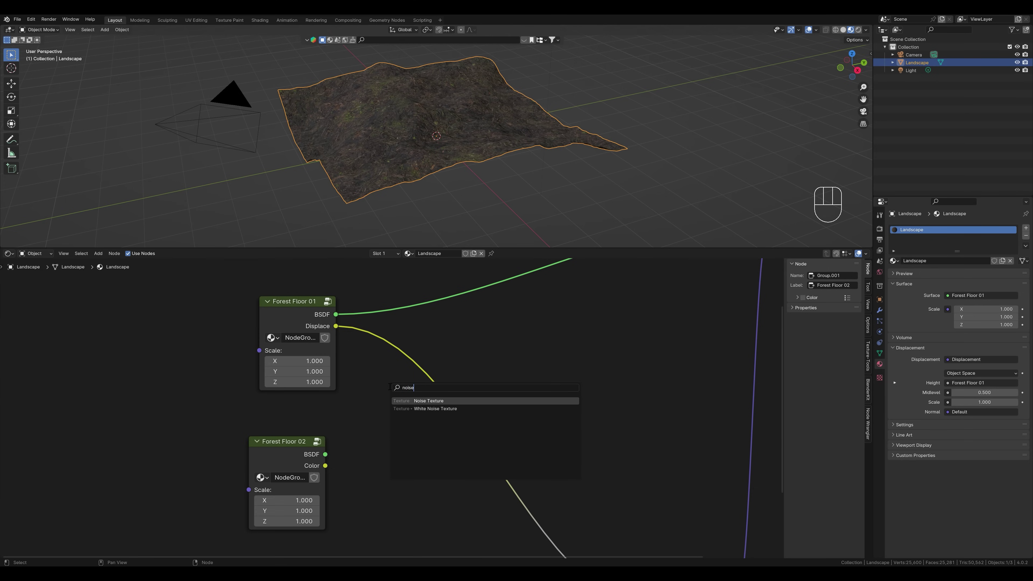
pyautogui.click(412, 401)
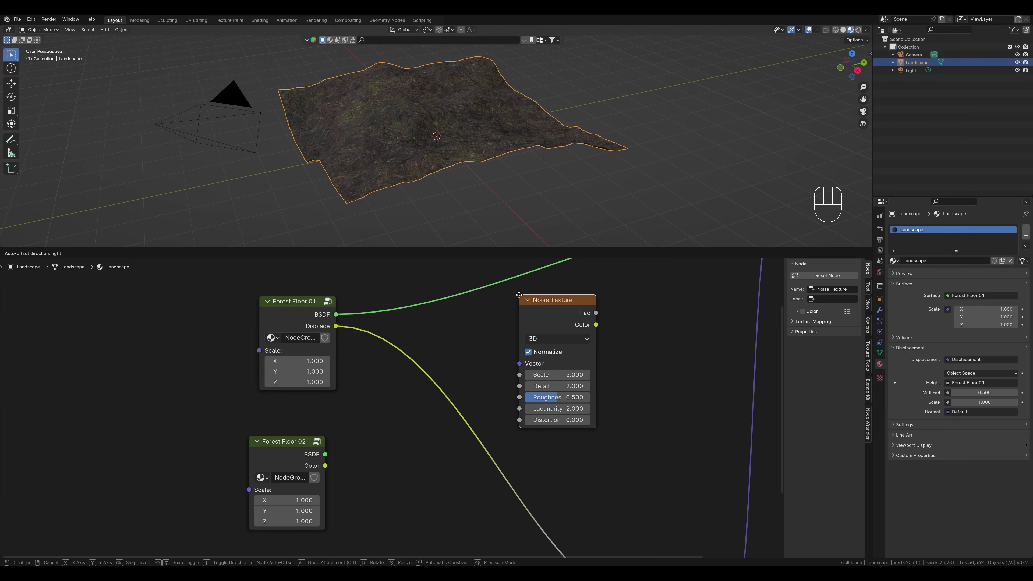
pyautogui.click(520, 298)
pyautogui.scroll(-3, 519, 299)
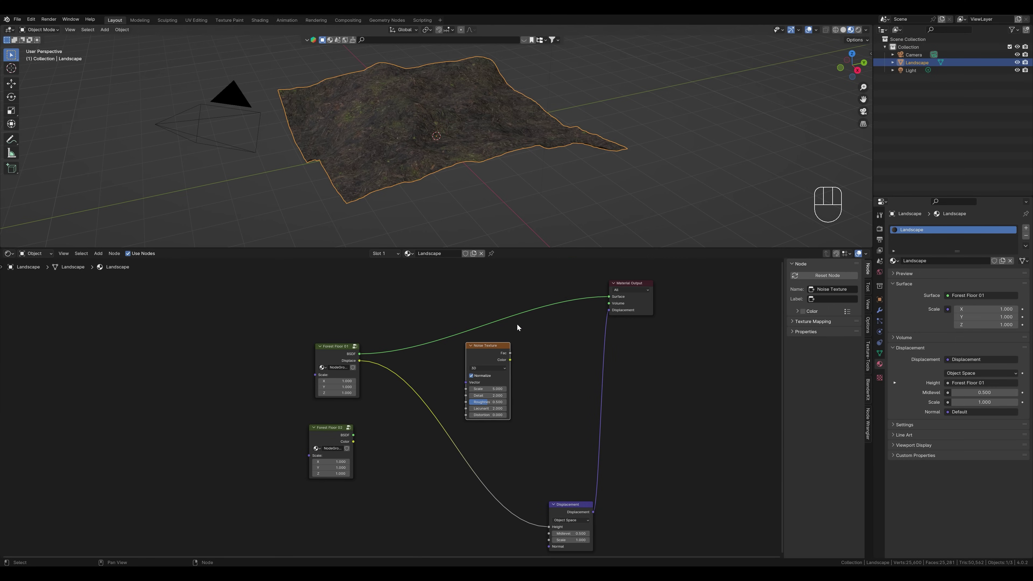
pyautogui.moveTo(524, 342); pyautogui.dragTo(494, 332, button='middle')
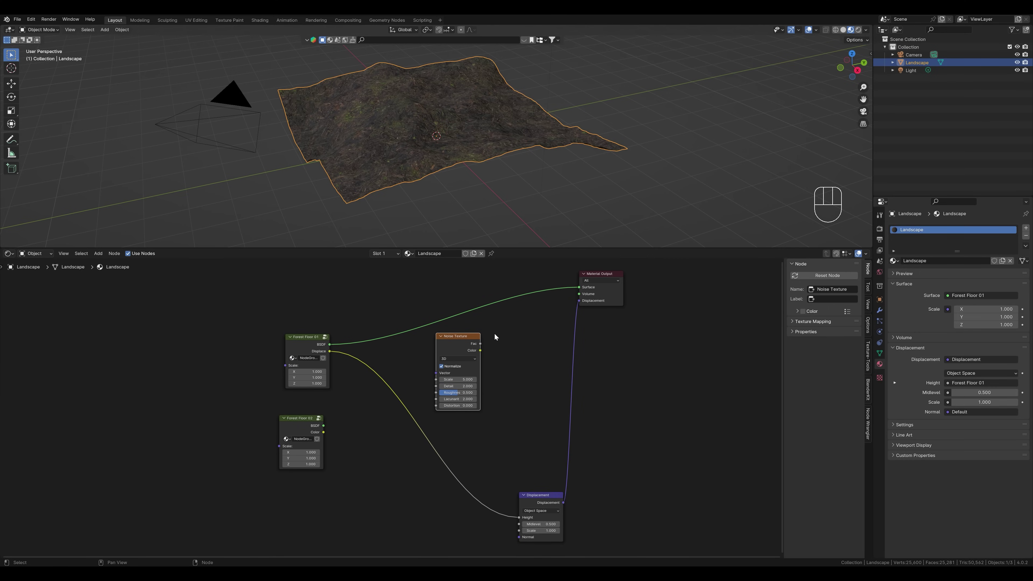
pyautogui.moveTo(467, 338); pyautogui.dragTo(234, 286)
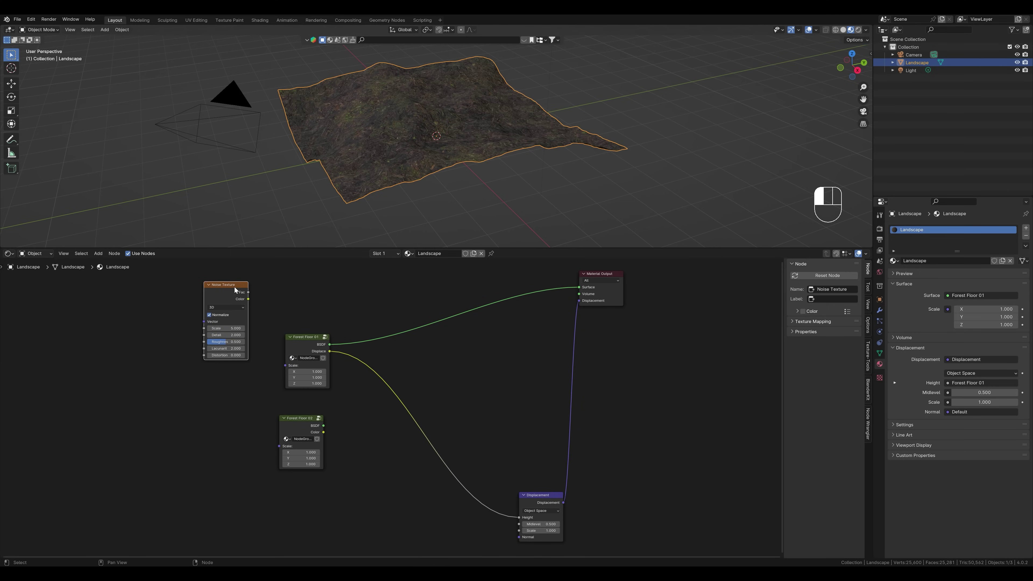
# Add a Color Ramp node above Forest Floor 01 and connect the Noise Texture's Fac output to its Fac input.
pyautogui.click(480, 369)
pyautogui.hotkey('shift', 'a')
pyautogui.write('color')
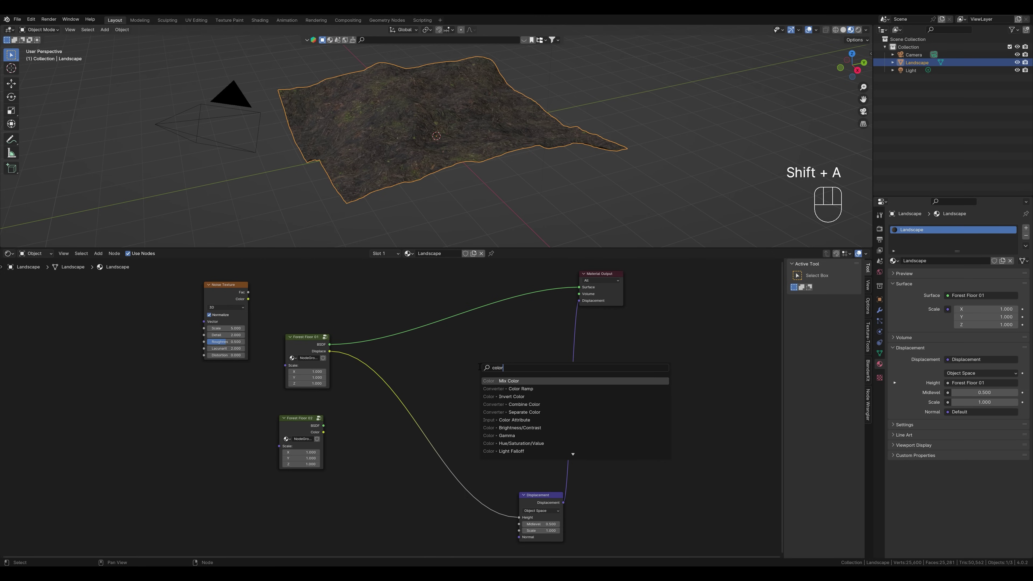
pyautogui.click(519, 388)
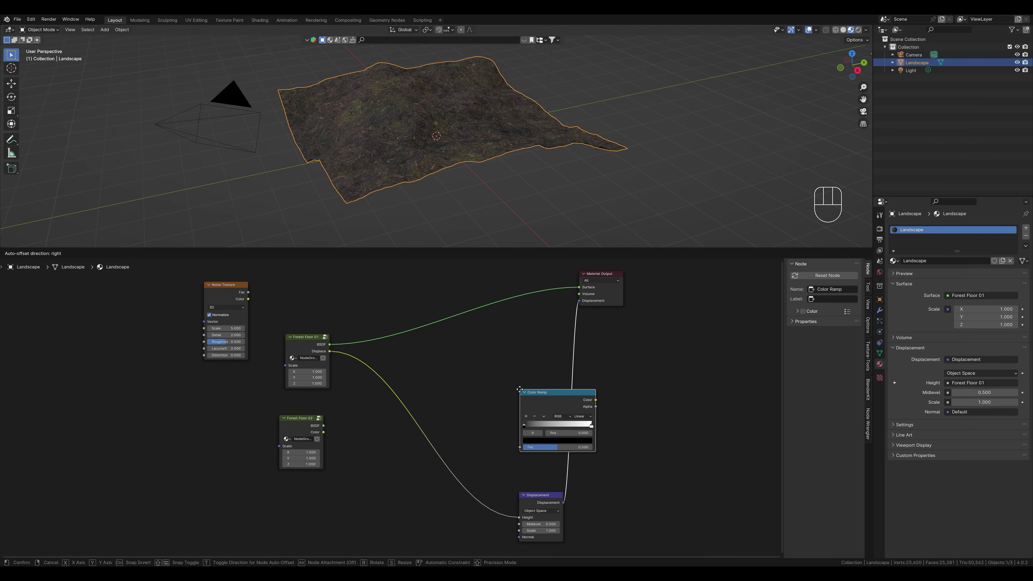
pyautogui.click(292, 310)
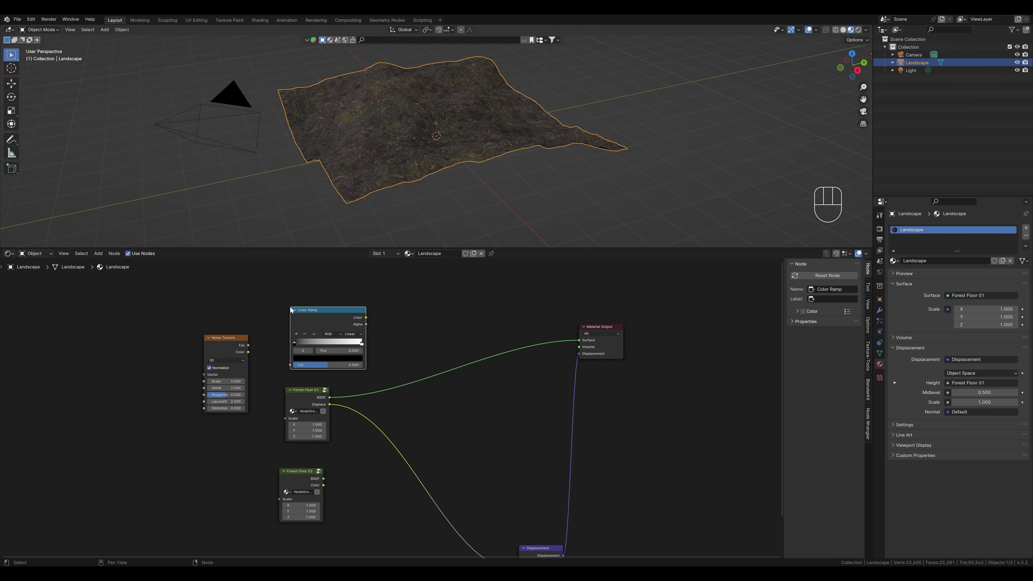
pyautogui.moveTo(440, 426); pyautogui.dragTo(414, 413, button='middle')
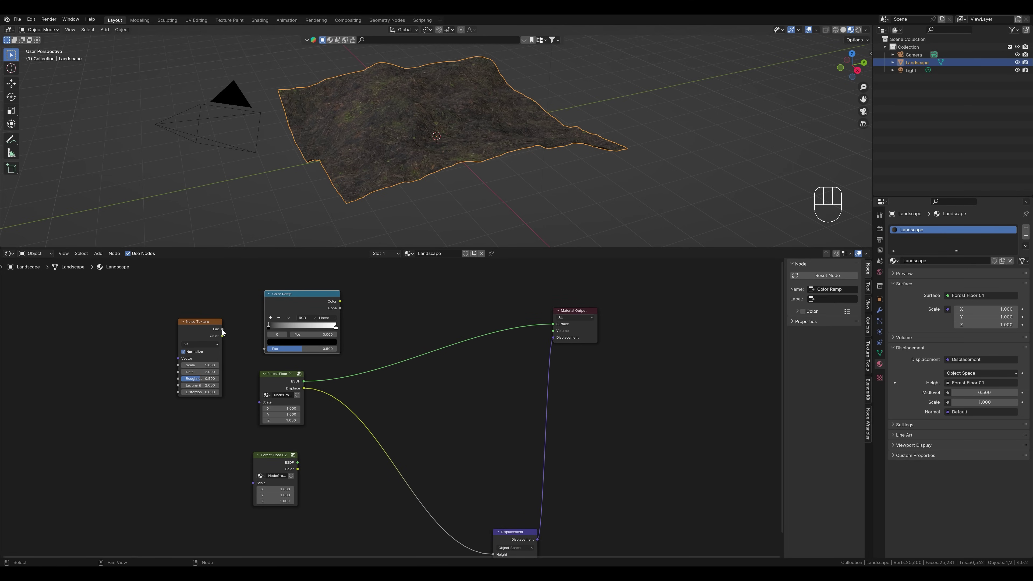
pyautogui.moveTo(222, 330); pyautogui.dragTo(265, 348)
# Add a Mix Color node between the forest floor groups and the Displacement node.
pyautogui.hotkey('shift', 'a')
pyautogui.write('mix')
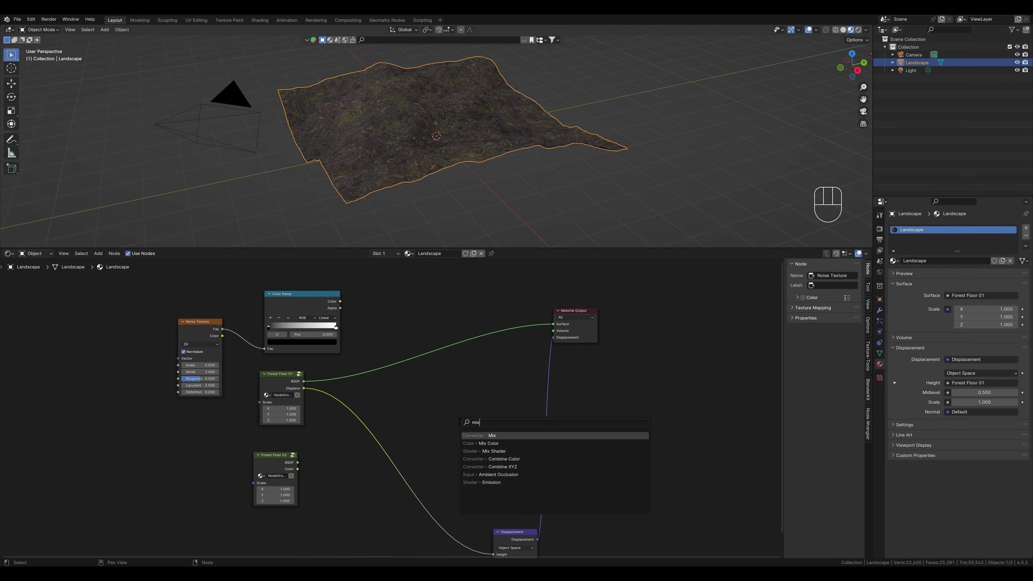
pyautogui.press('Return')
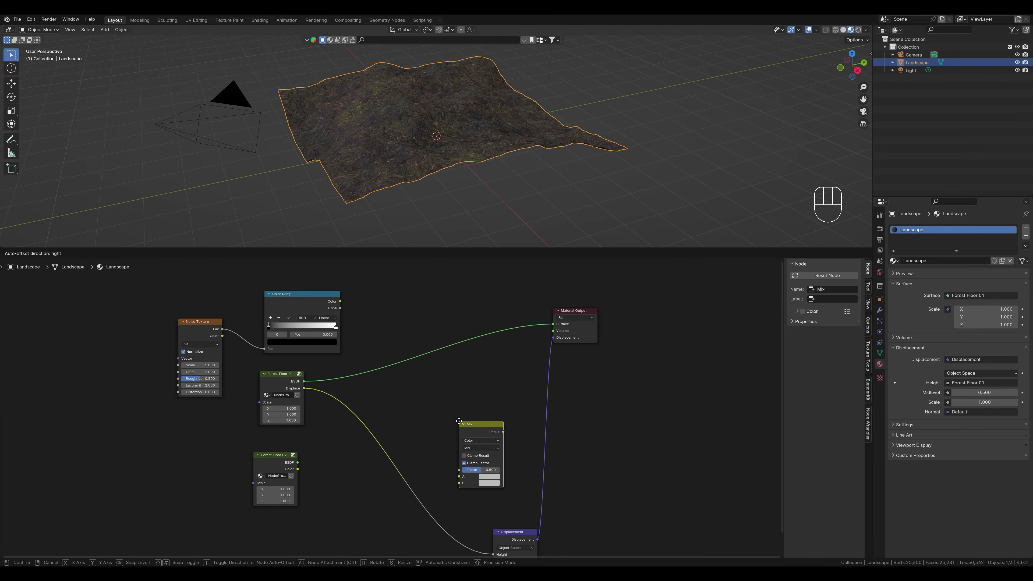
pyautogui.click(433, 428)
# Add a Mix Shader node directly above the Mix node.
pyautogui.hotkey('shift', 'a')
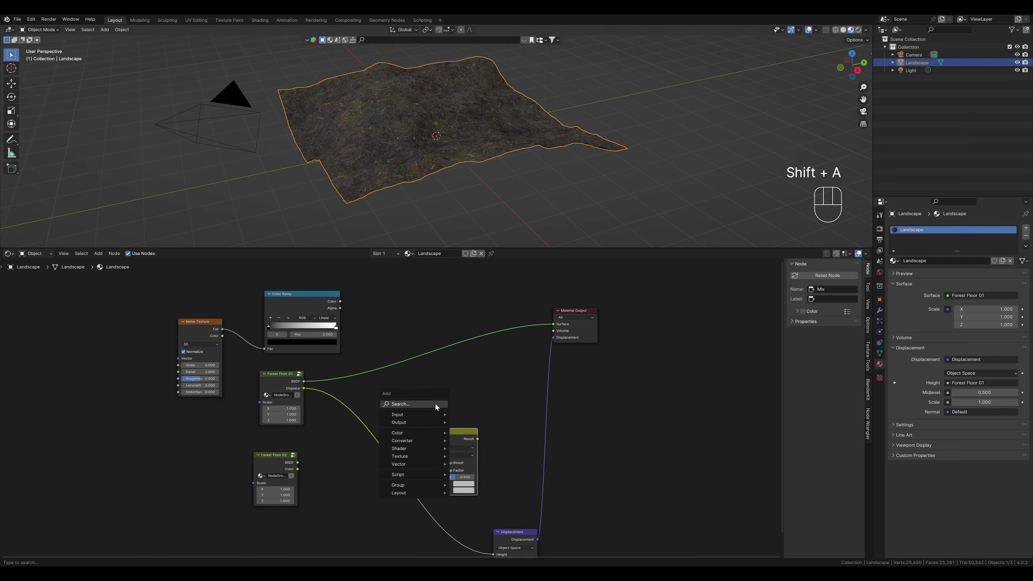
pyautogui.write('mix sh')
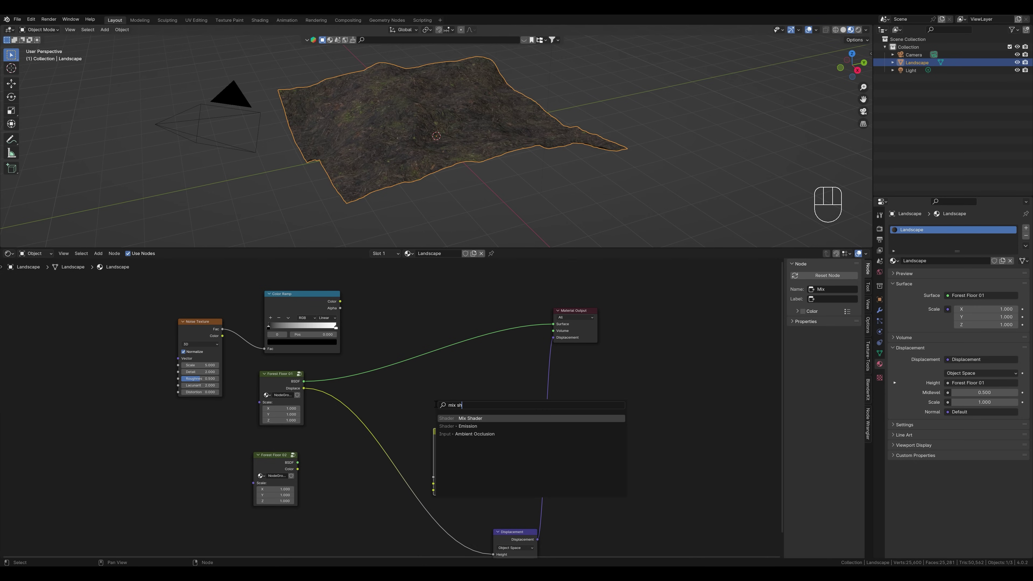
pyautogui.press('Return')
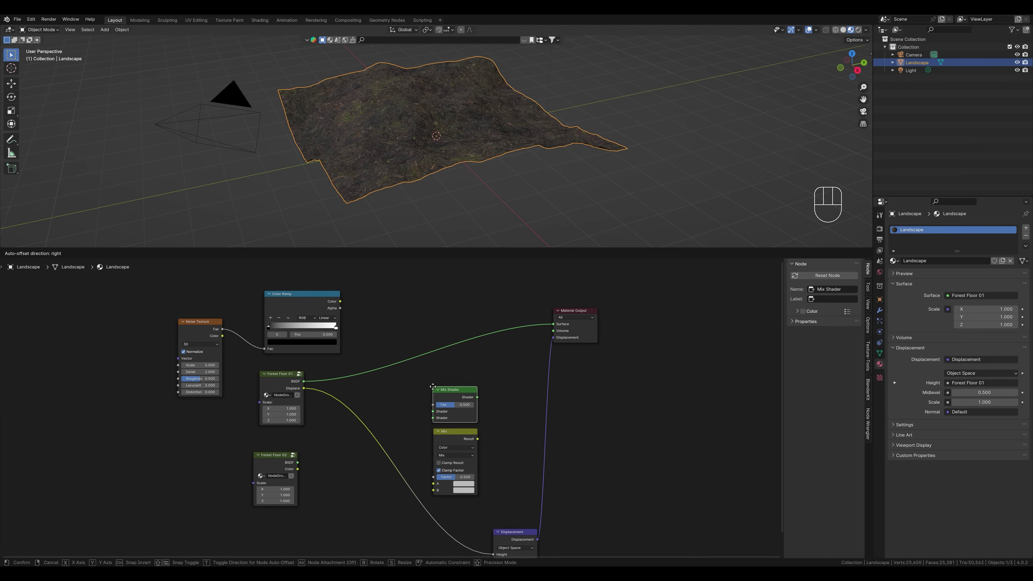
pyautogui.click(434, 392)
# Connect both groups' BSDF outputs to the Mix Shader's shader inputs and their displacement outputs to the Mix node's A and B inputs.
pyautogui.moveTo(303, 383); pyautogui.dragTo(435, 415)
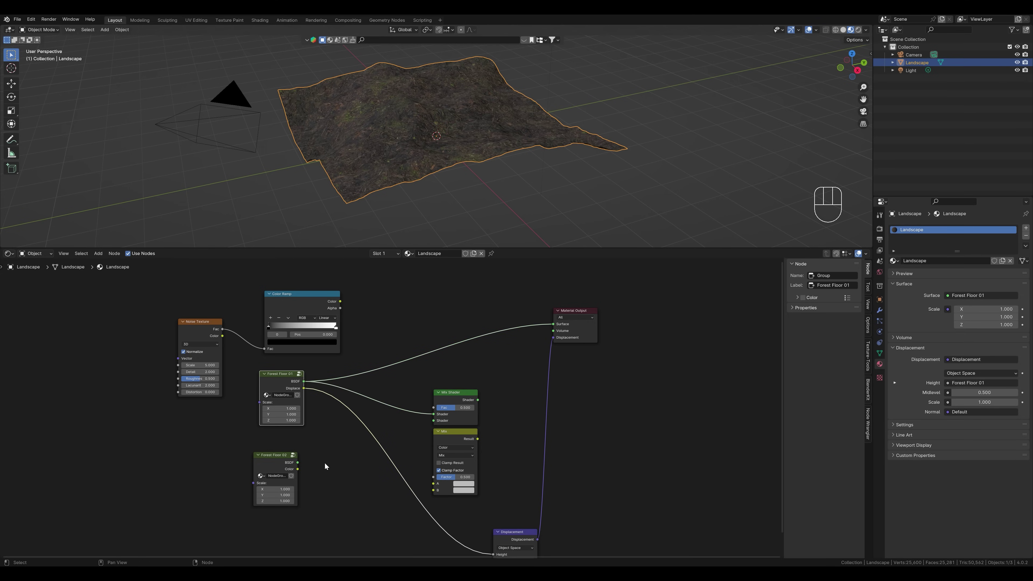
pyautogui.moveTo(298, 463); pyautogui.dragTo(434, 424)
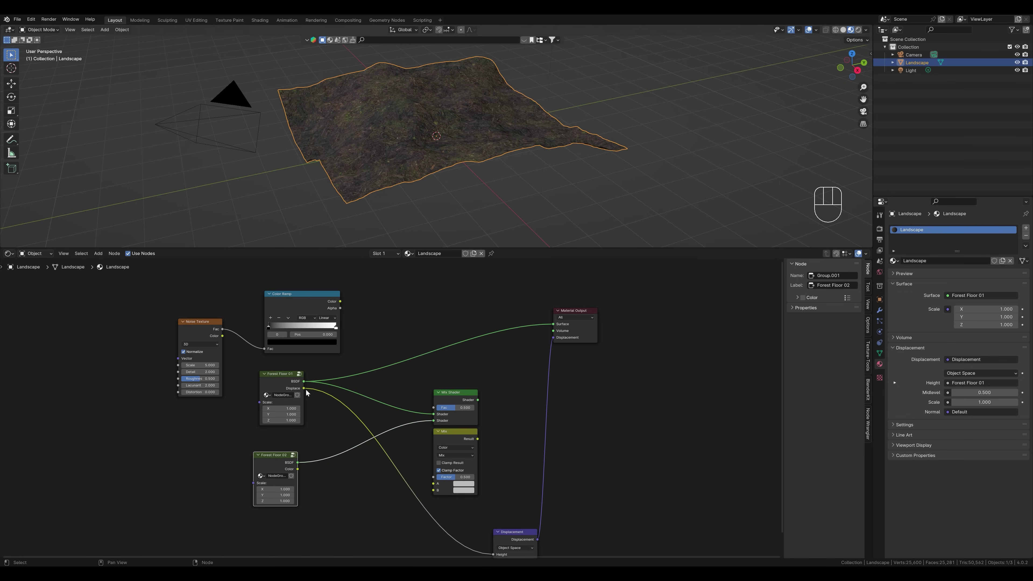
pyautogui.moveTo(304, 388); pyautogui.dragTo(435, 485)
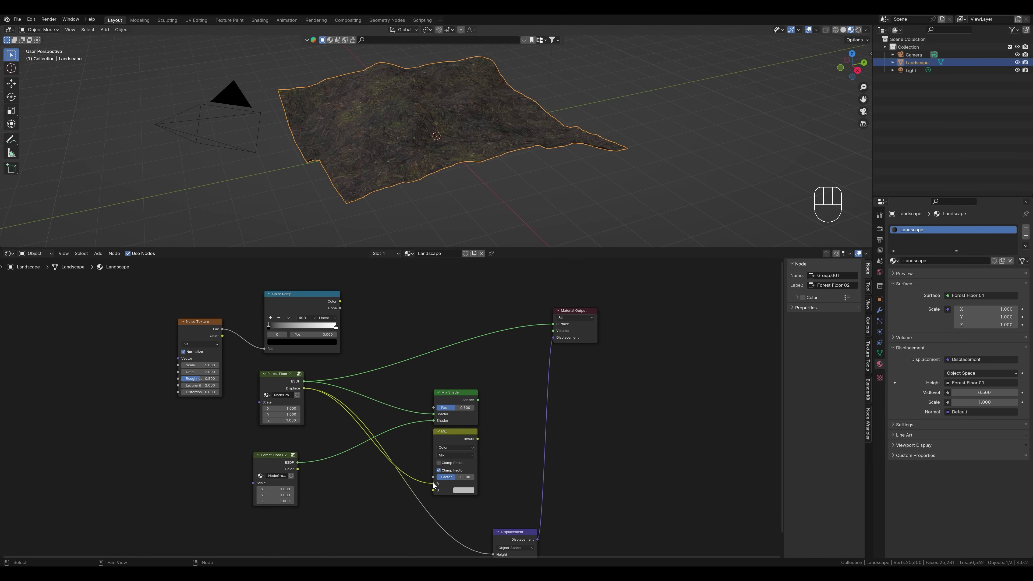
pyautogui.moveTo(298, 469); pyautogui.dragTo(434, 491)
# Drive both mix factors with the Color Ramp's Color output, then link Mix Shader to the output's Surface and Mix Result to the Displacement Height.
pyautogui.moveTo(340, 302); pyautogui.dragTo(434, 408)
pyautogui.moveTo(340, 302); pyautogui.dragTo(433, 477)
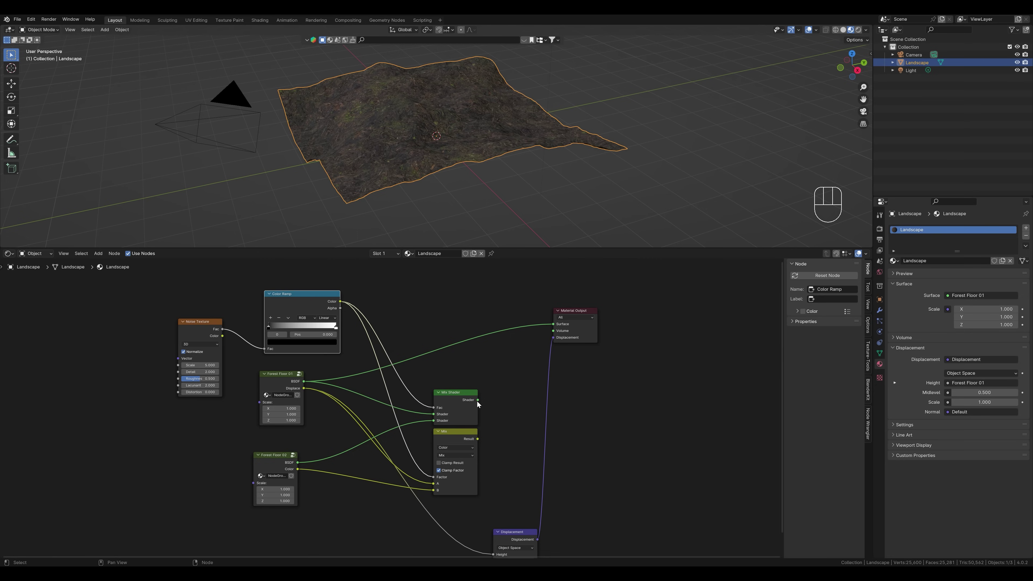
pyautogui.moveTo(477, 399); pyautogui.dragTo(553, 327)
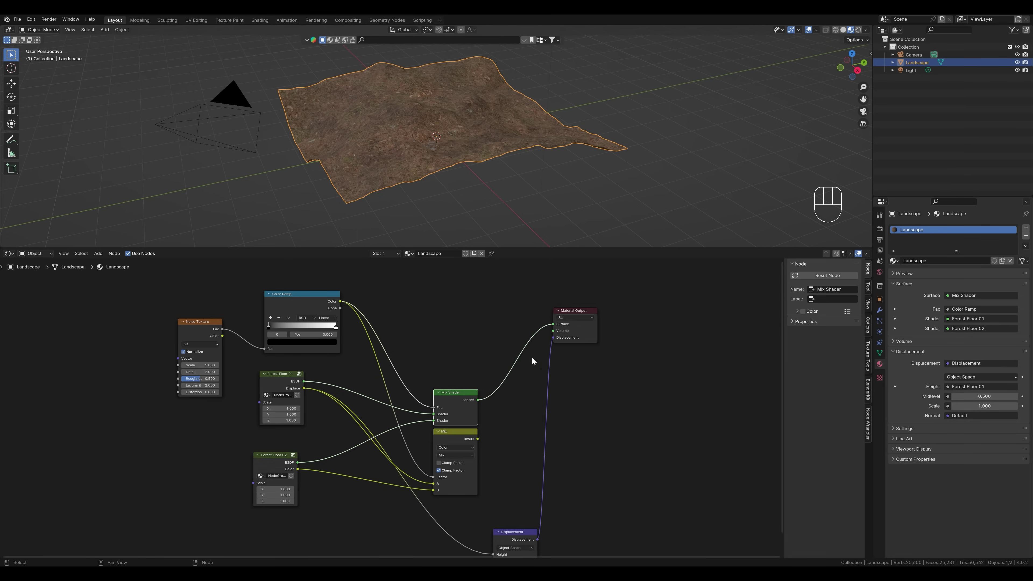
pyautogui.moveTo(477, 439); pyautogui.dragTo(494, 496)
# Preview the Color Ramp's output on the landscape and bring its stops closer together, with the white stop at 0.665.
pyautogui.moveTo(355, 316); pyautogui.dragTo(417, 438, button='middle')
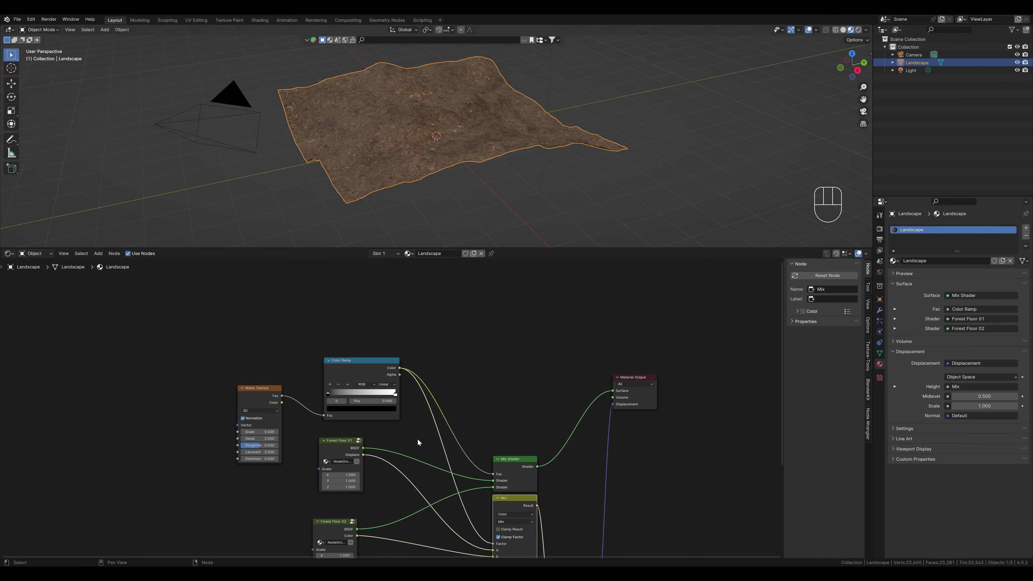
pyautogui.hotkey('ctrl', 'shift')
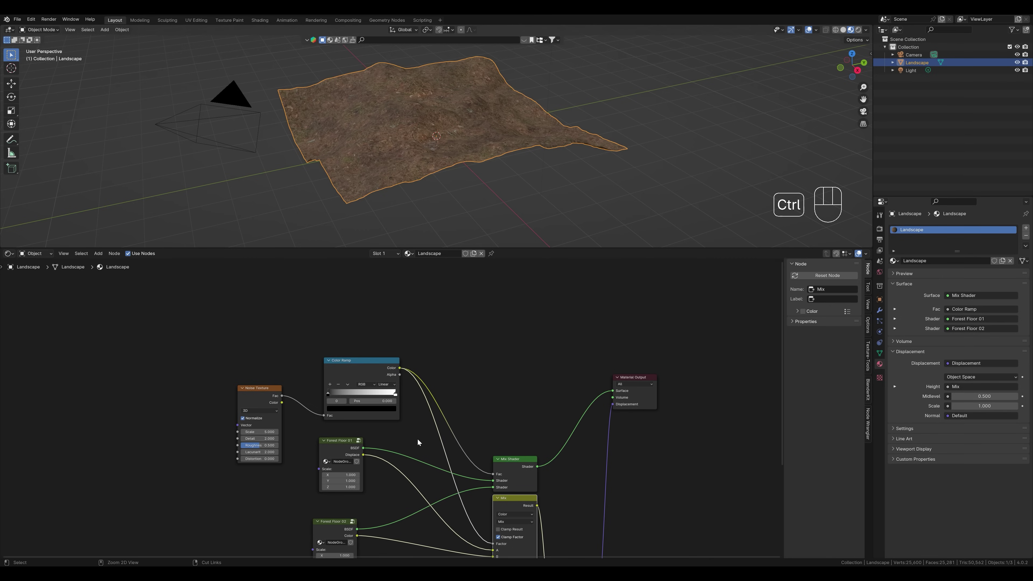
pyautogui.keyDown('ctrl'); pyautogui.keyDown('shift'); pyautogui.click(363, 365); pyautogui.keyUp('shift'); pyautogui.keyUp('ctrl')
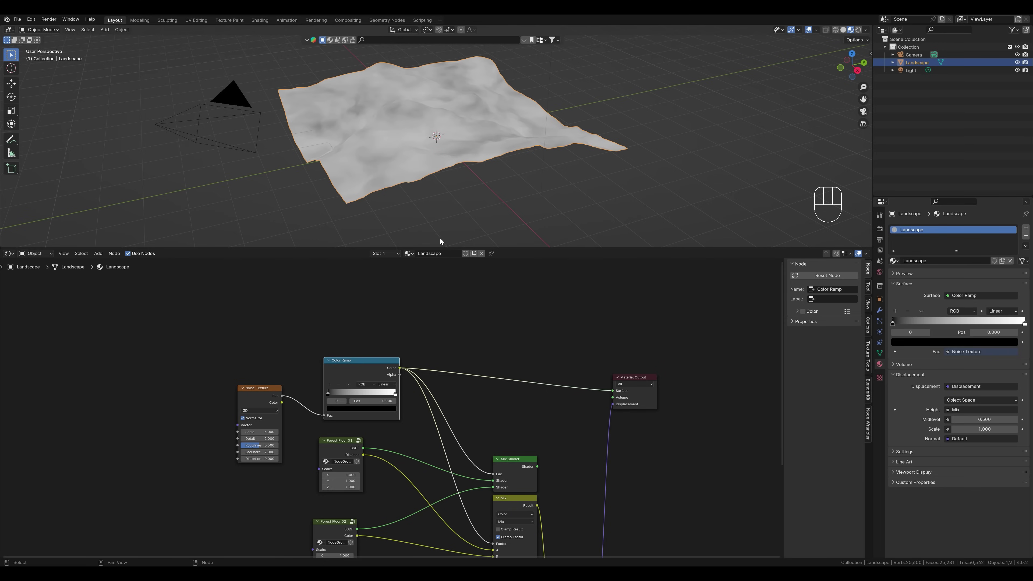
pyautogui.moveTo(439, 238); pyautogui.dragTo(381, 165, button='middle')
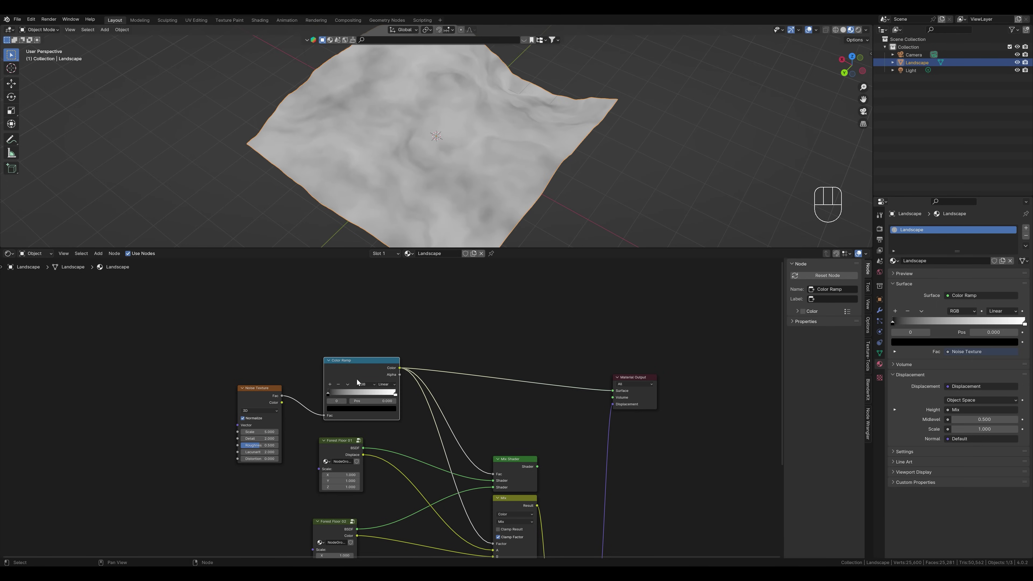
pyautogui.moveTo(330, 394); pyautogui.dragTo(373, 394)
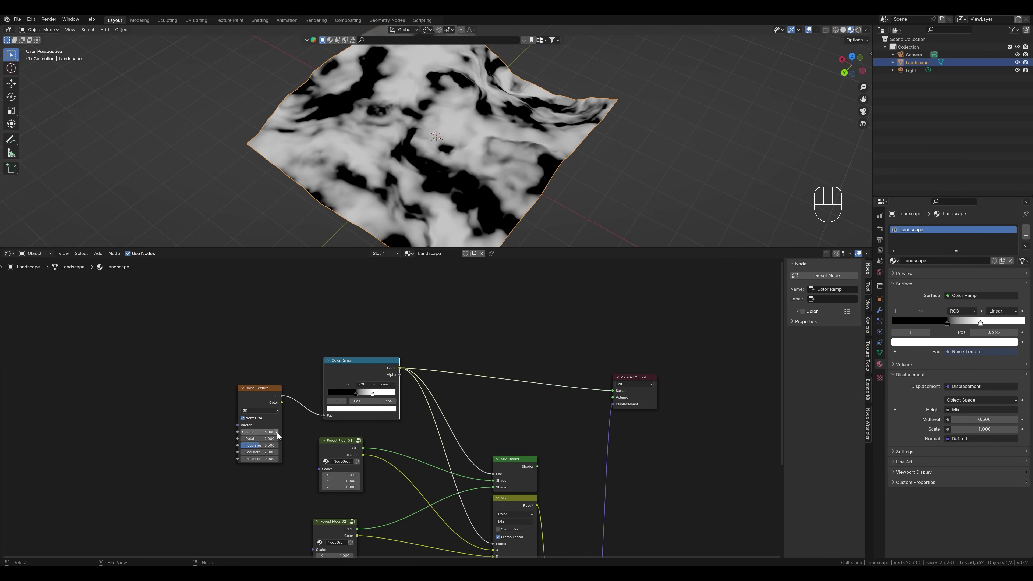
# Adjust the Noise Texture's scale, detail and roughness for a finer mask, and move the Color Ramp's black stop to 0.453.
pyautogui.keyDown('shift'); pyautogui.moveTo(258, 432); pyautogui.dragTo(261, 440); pyautogui.keyUp('shift')
pyautogui.moveTo(356, 394); pyautogui.dragTo(358, 394)
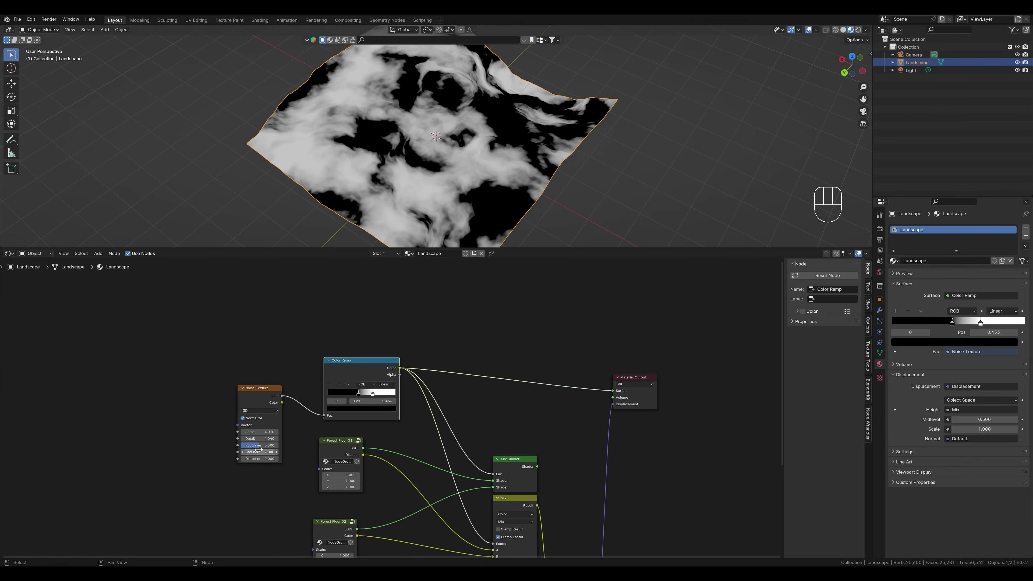
pyautogui.moveTo(260, 445); pyautogui.dragTo(264, 447)
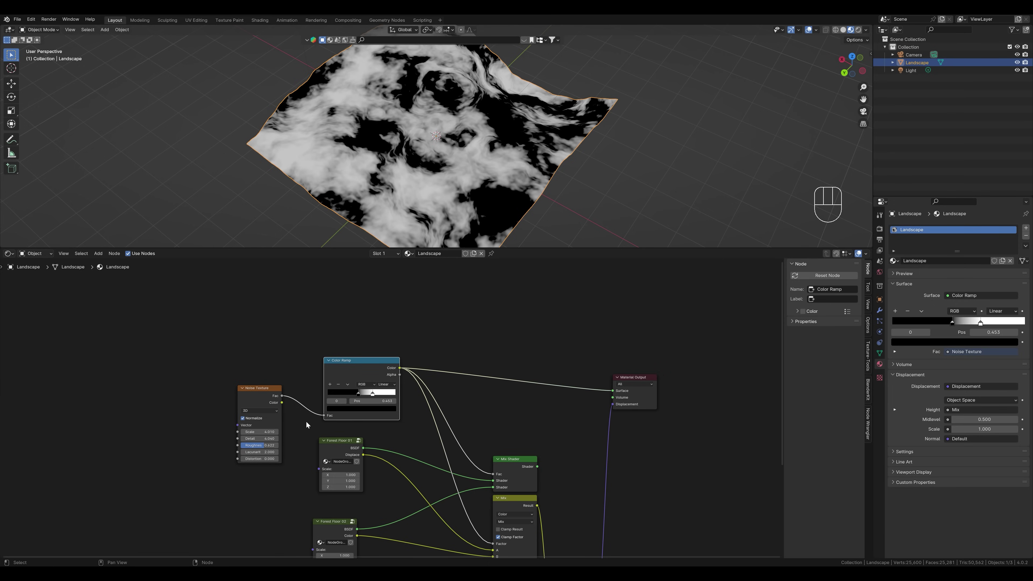
# Reconnect the Mix Shader to the Material Output's Surface and soften the blend by moving the Color Ramp's white stop to about 0.9.
pyautogui.moveTo(538, 467); pyautogui.dragTo(613, 391)
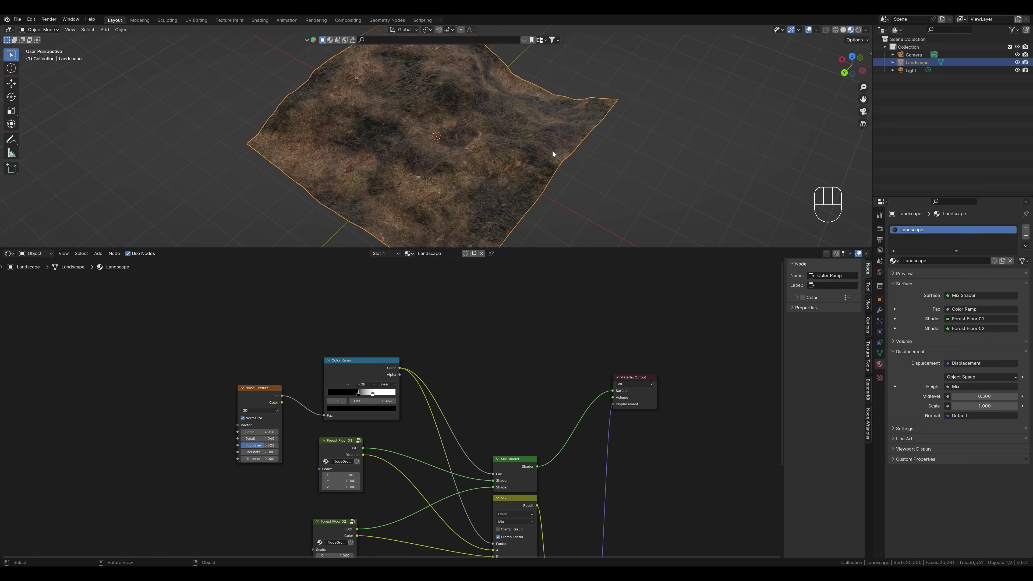
pyautogui.moveTo(552, 151); pyautogui.dragTo(346, 147, button='middle')
pyautogui.scroll(5, 484, 161)
pyautogui.moveTo(359, 394); pyautogui.dragTo(391, 396)
pyautogui.scroll(-5, 488, 177)
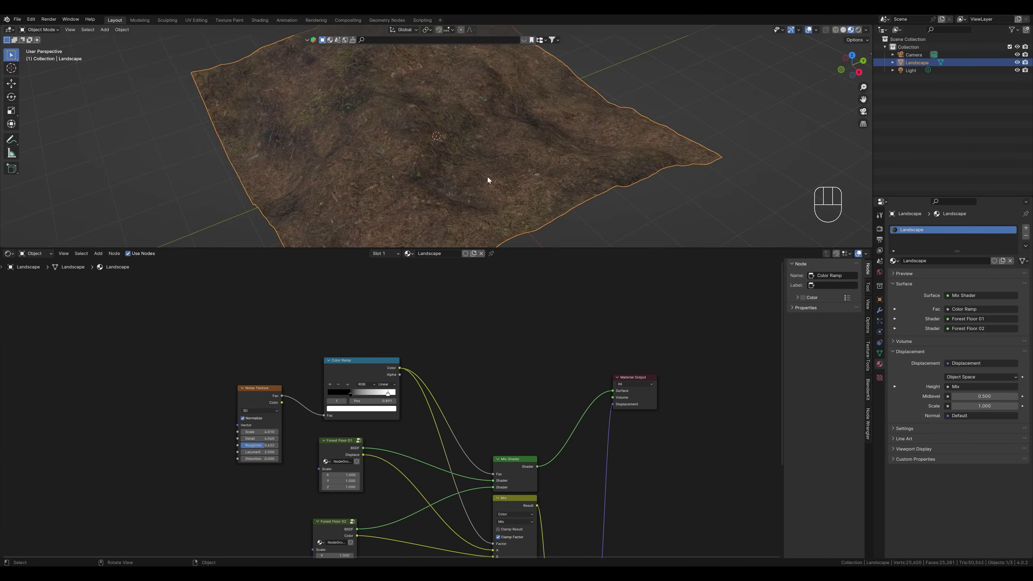
pyautogui.moveTo(488, 177); pyautogui.dragTo(382, 161, button='middle')
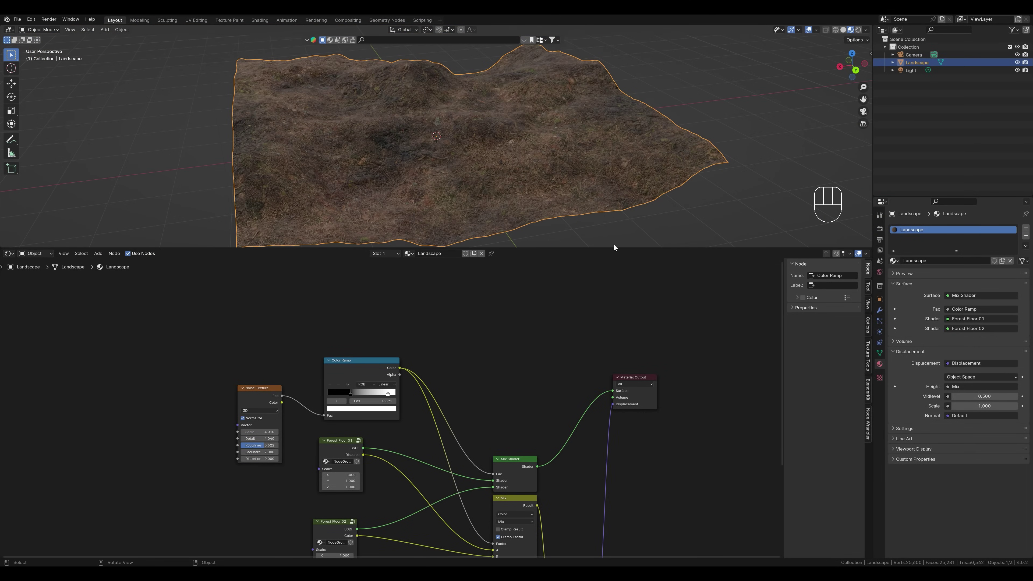
# Set the material's displacement method to Displacement and Bump, and enlarge the 3D viewport.
pyautogui.click(892, 427)
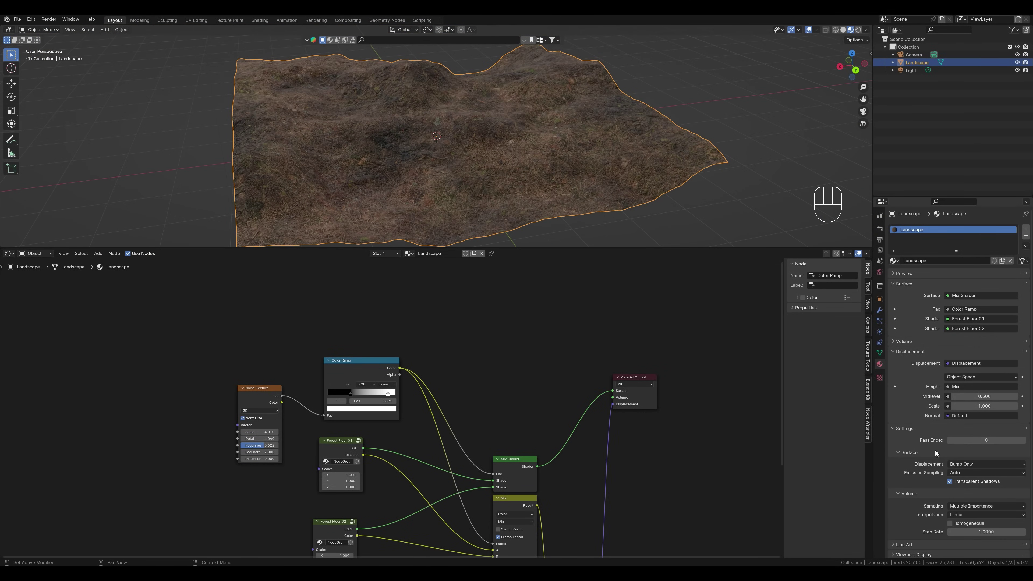
pyautogui.click(958, 464)
pyautogui.click(970, 490)
pyautogui.moveTo(584, 251); pyautogui.dragTo(578, 402)
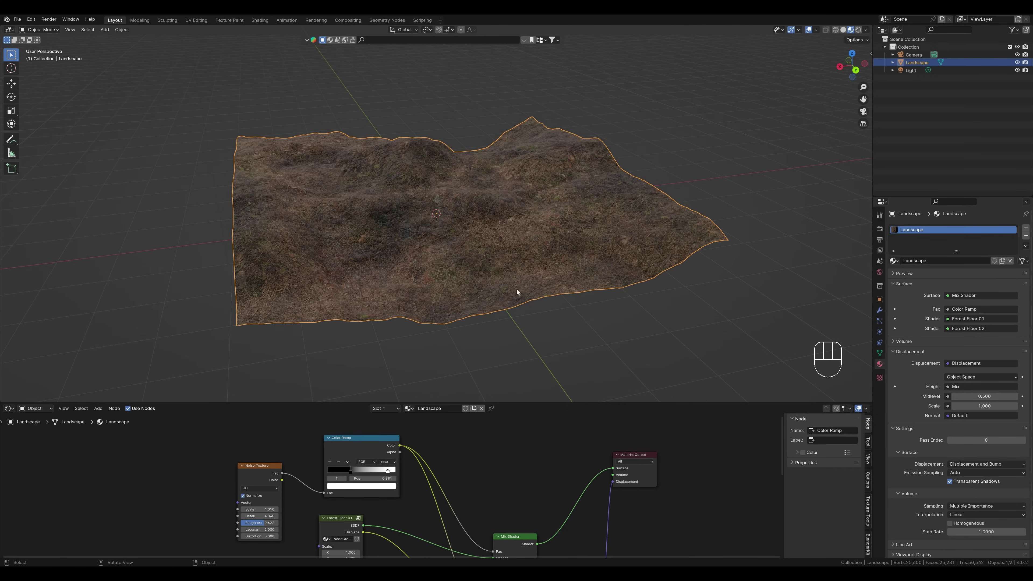
pyautogui.scroll(3, 453, 239)
pyautogui.scroll(2, 454, 242)
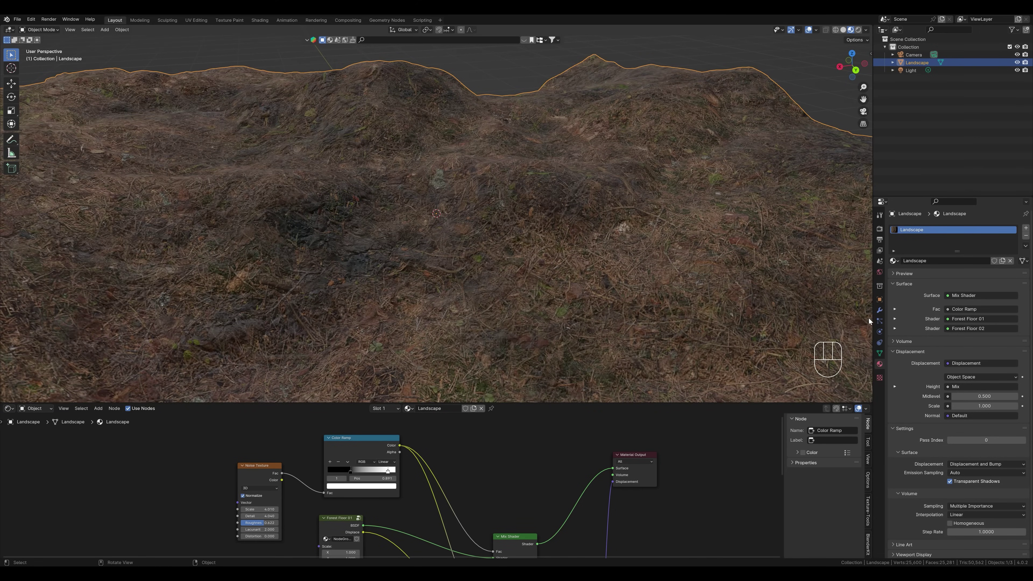
# Add a Subdivision Surface modifier to the landscape and set it to Simple.
pyautogui.click(879, 311)
pyautogui.click(909, 229)
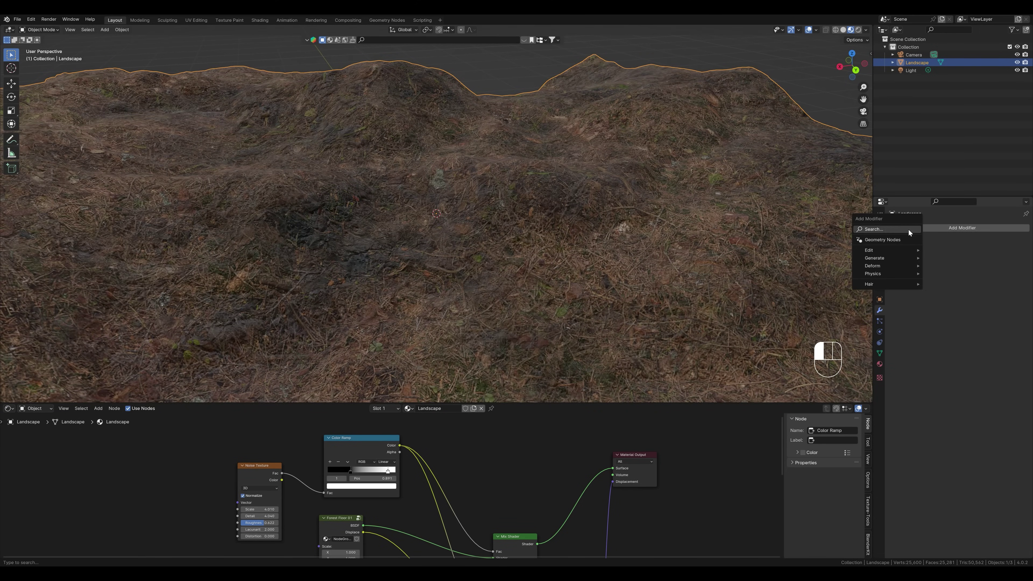
pyautogui.click(898, 233)
pyautogui.write('sub')
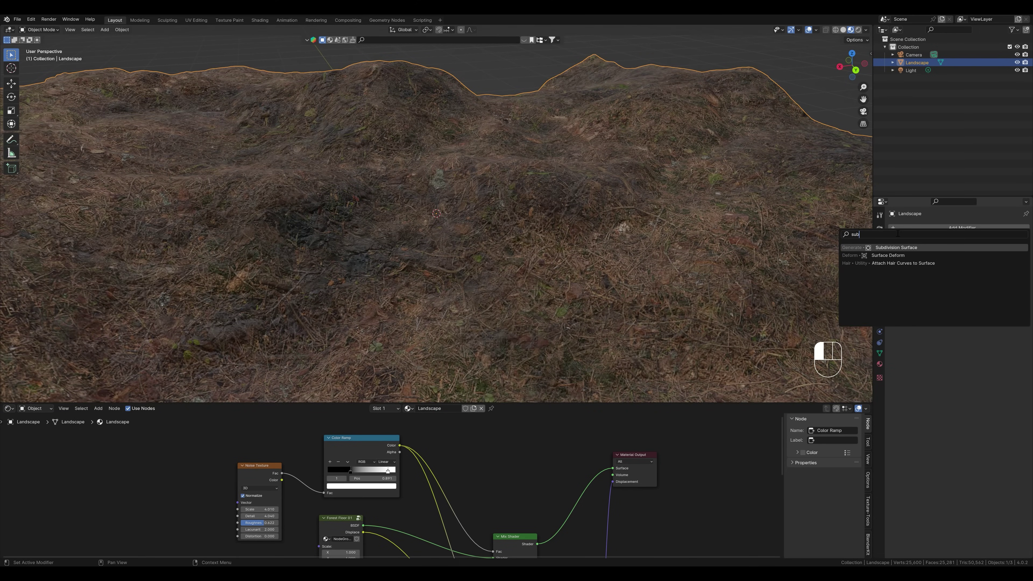
pyautogui.press('Return')
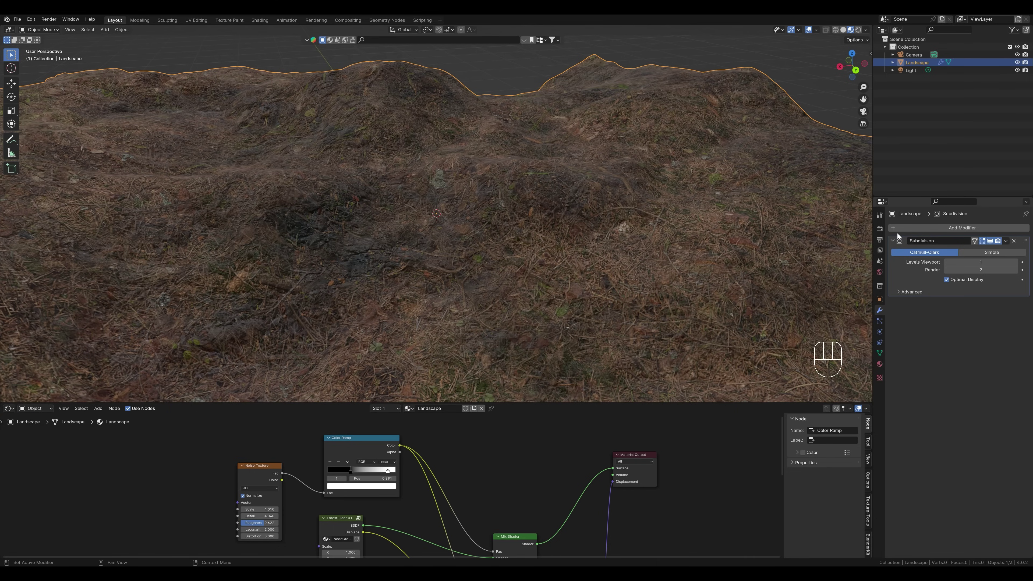
pyautogui.click(985, 253)
# Set the Cycles feature set to Experimental and enable Adaptive Subdivision on the landscape's Subdivision modifier.
pyautogui.click(880, 228)
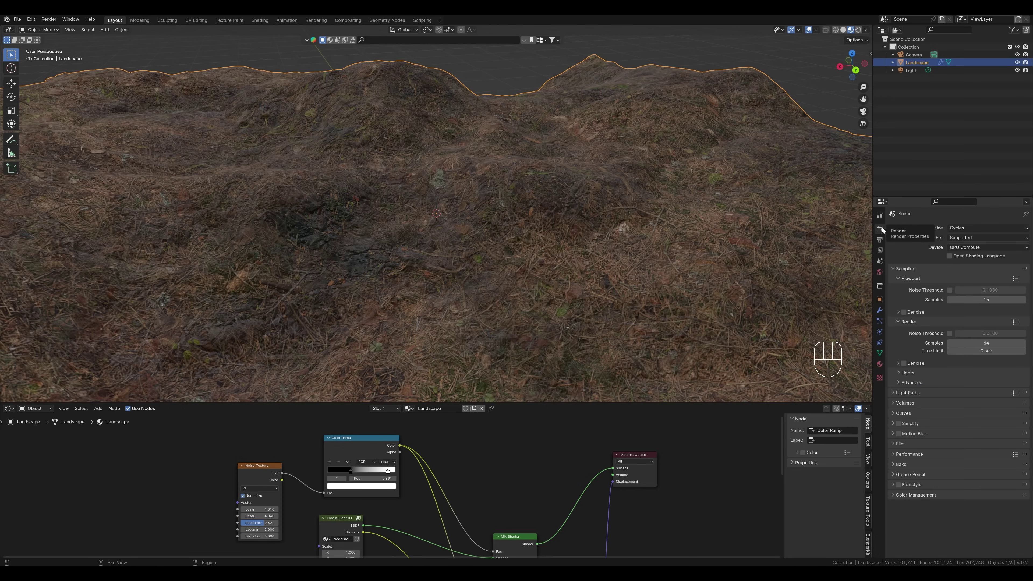
pyautogui.click(967, 239)
pyautogui.click(971, 256)
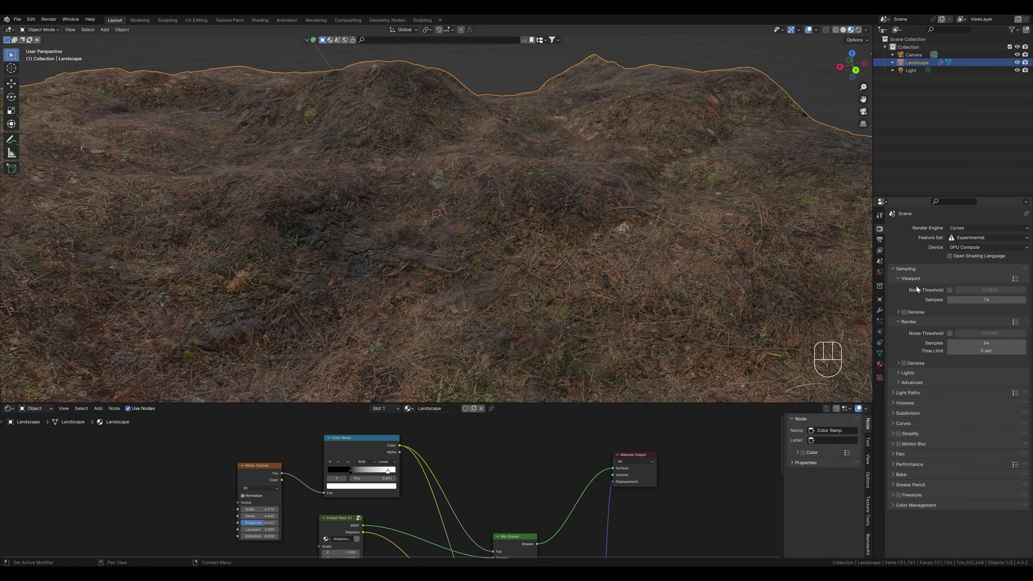
pyautogui.click(880, 311)
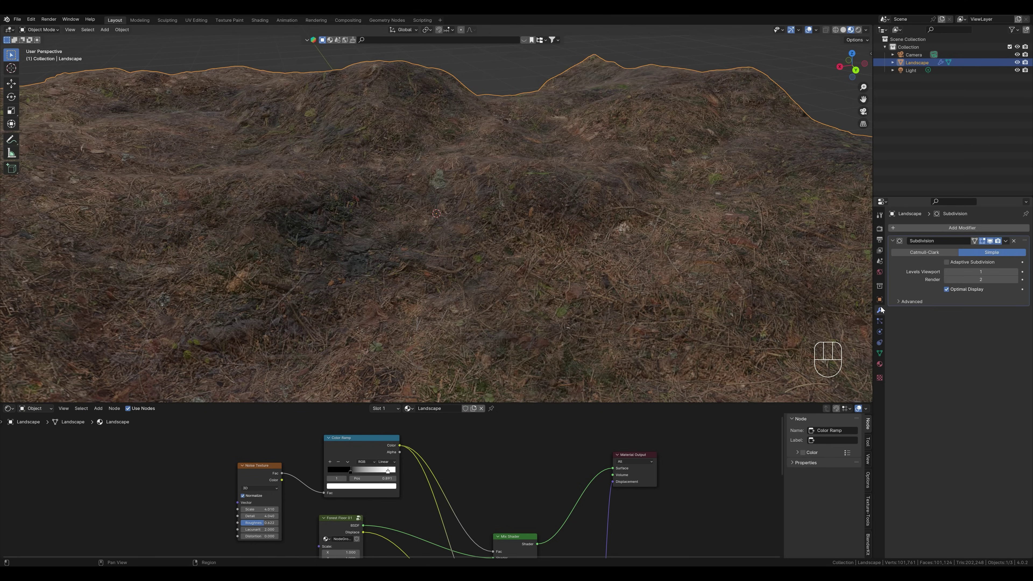
pyautogui.click(946, 262)
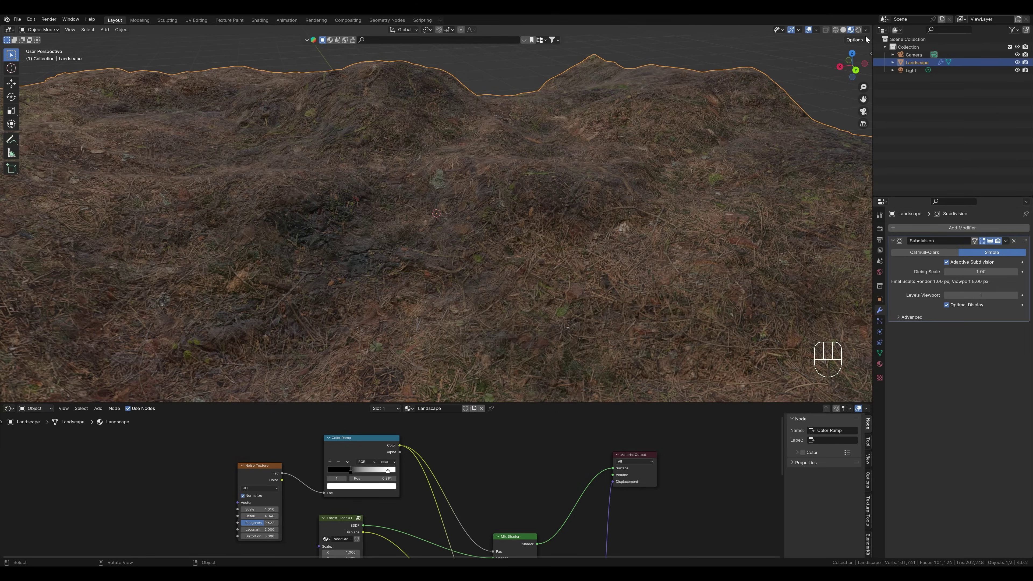
# Switch the 3D viewport to rendered shading and examine the displaced landscape from several angles.
pyautogui.click(860, 31)
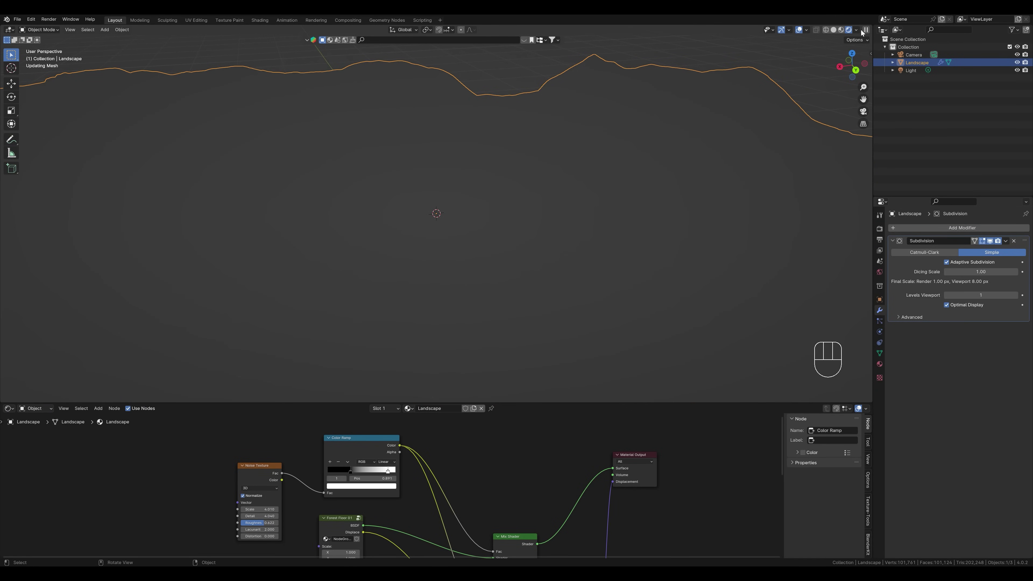
pyautogui.scroll(-5, 671, 171)
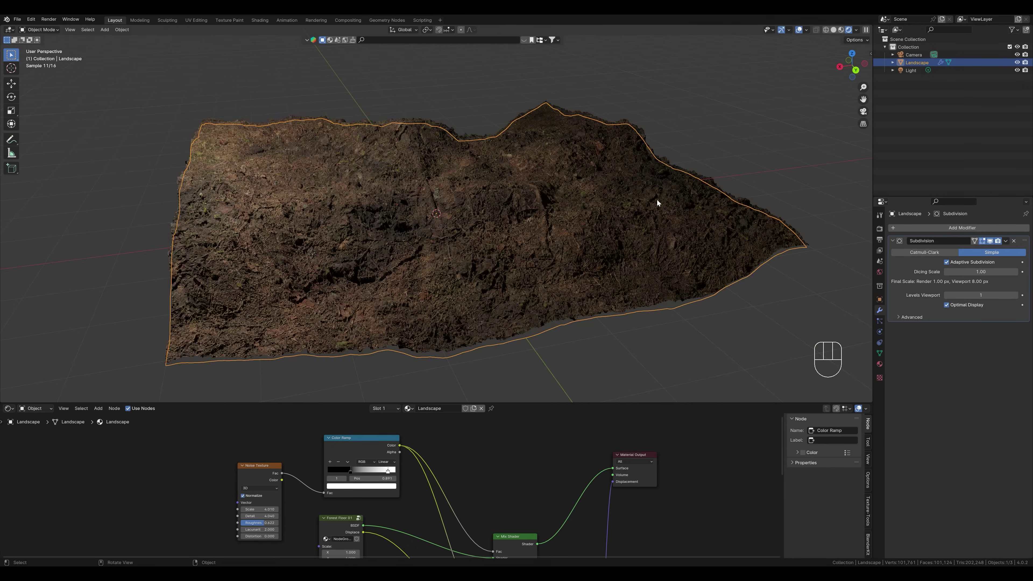
pyautogui.moveTo(657, 199); pyautogui.dragTo(527, 211, button='middle')
pyautogui.keyDown('ctrl'); pyautogui.moveTo(543, 278); pyautogui.dragTo(556, 243, button='middle'); pyautogui.keyUp('ctrl')
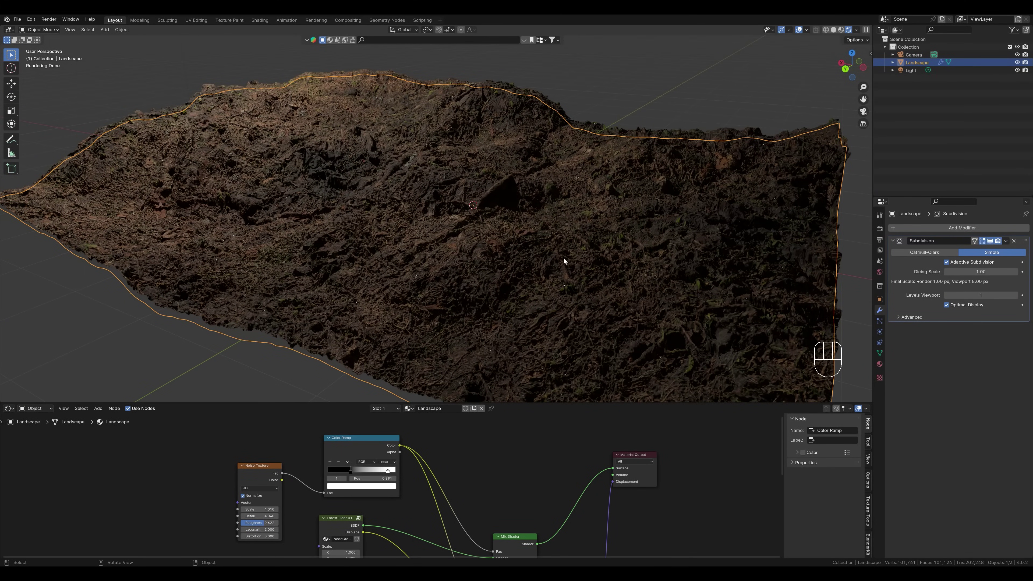
# Set the Displacement node's scale to 0.7.
pyautogui.moveTo(614, 556); pyautogui.dragTo(597, 450, button='middle')
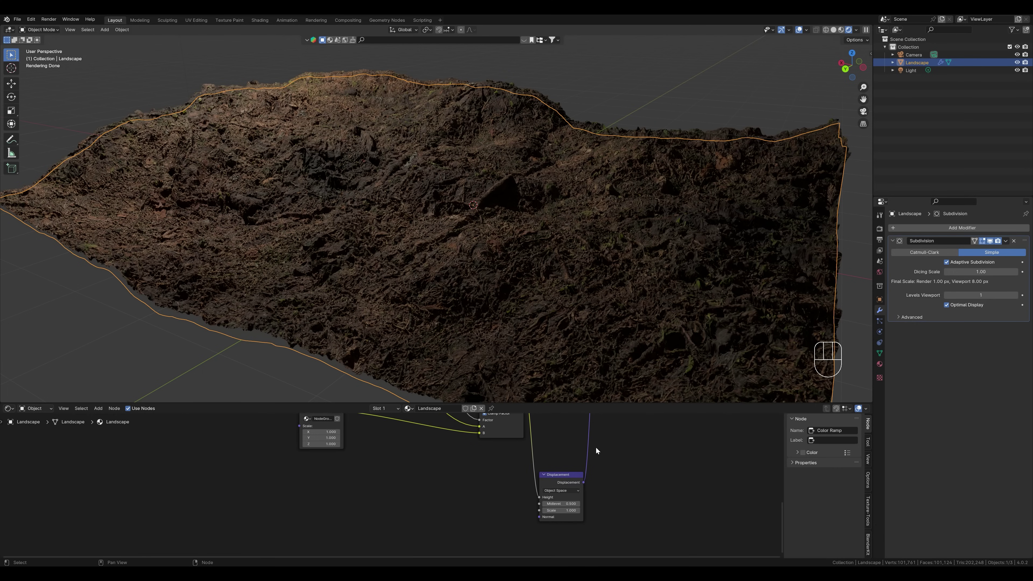
pyautogui.doubleClick(564, 507)
pyautogui.write('.7')
pyautogui.press('Return')
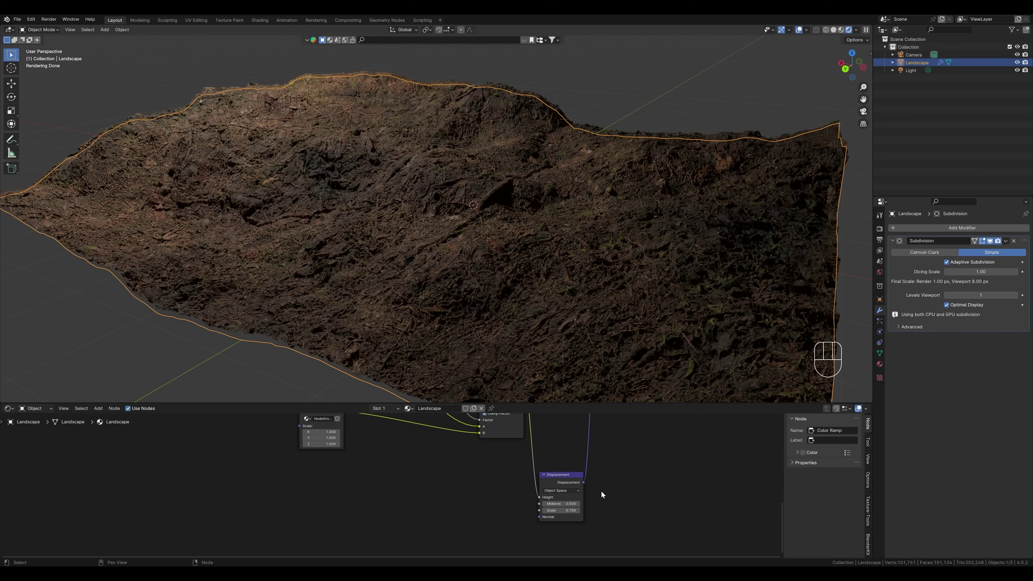
# Move the Color Ramp's black stop closer to the white stop to shift the blend between the two textures.
pyautogui.click(989, 241)
pyautogui.moveTo(519, 288); pyautogui.dragTo(515, 309, button='middle')
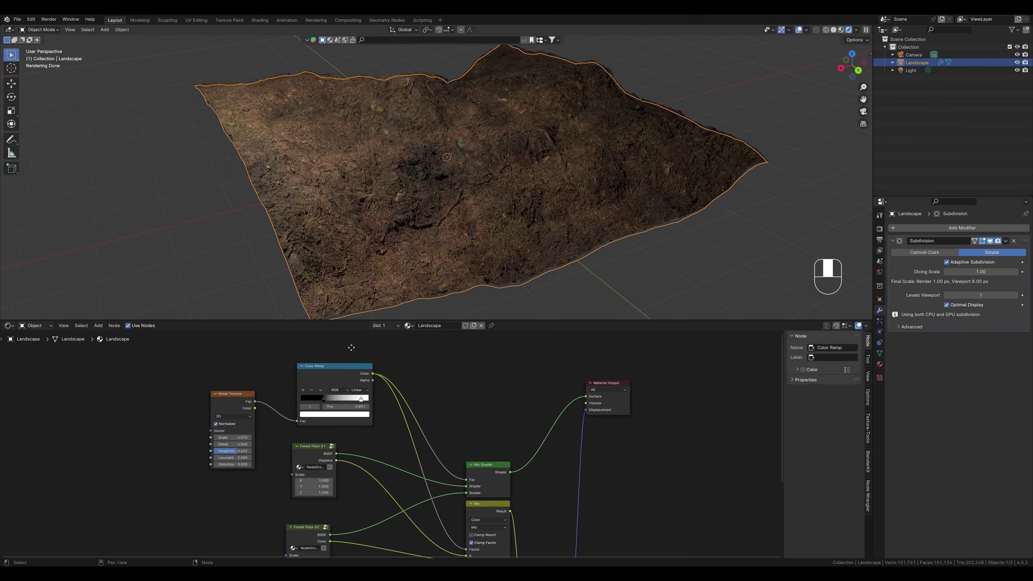
pyautogui.click(328, 401)
pyautogui.moveTo(328, 403)
pyautogui.mouseDown()
pyautogui.moveTo(344, 404)
pyautogui.moveTo(317, 401)
pyautogui.moveTo(351, 402)
pyautogui.moveTo(314, 403)
pyautogui.moveTo(341, 400)
pyautogui.mouseUp()
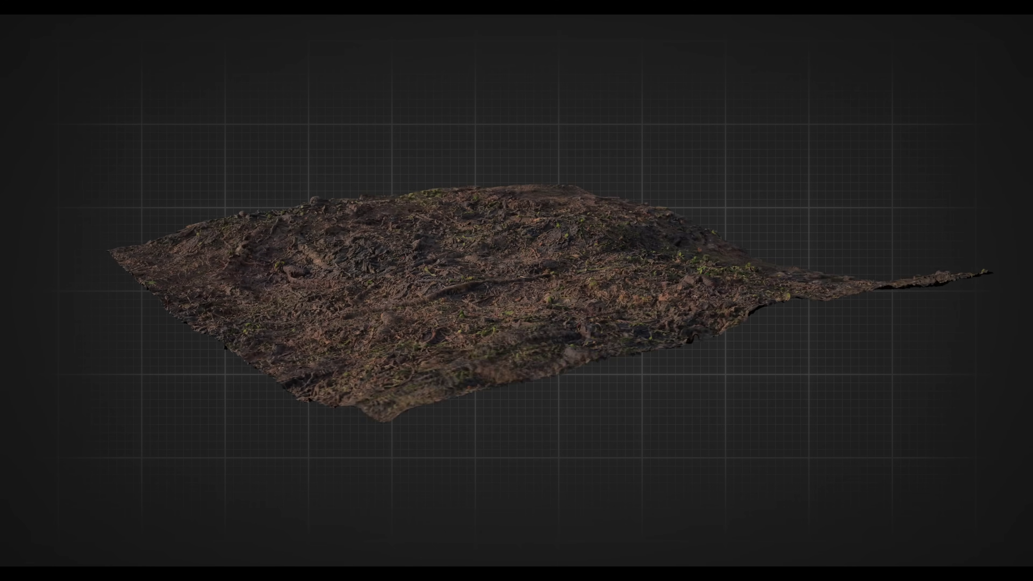